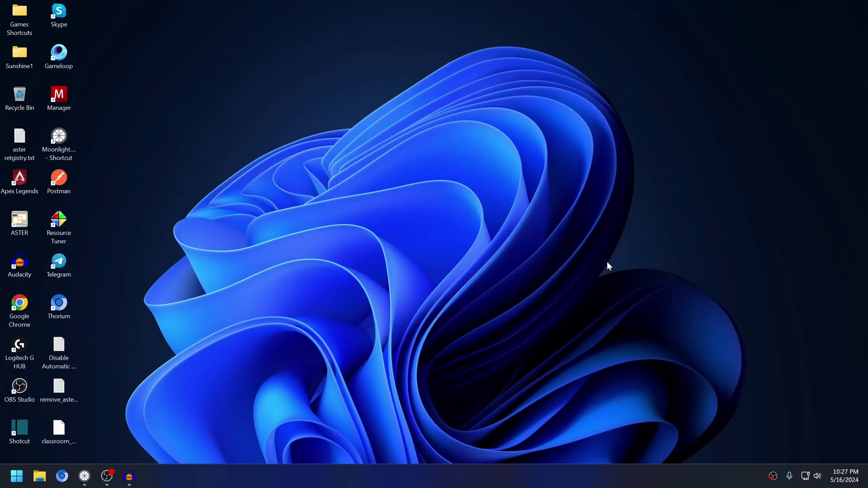
Locate veyon-4.8.3.0-win64-setup.exe in the local Downloads folder, then hide the window
{"action": "left_click", "coordinate": [40, 476]}
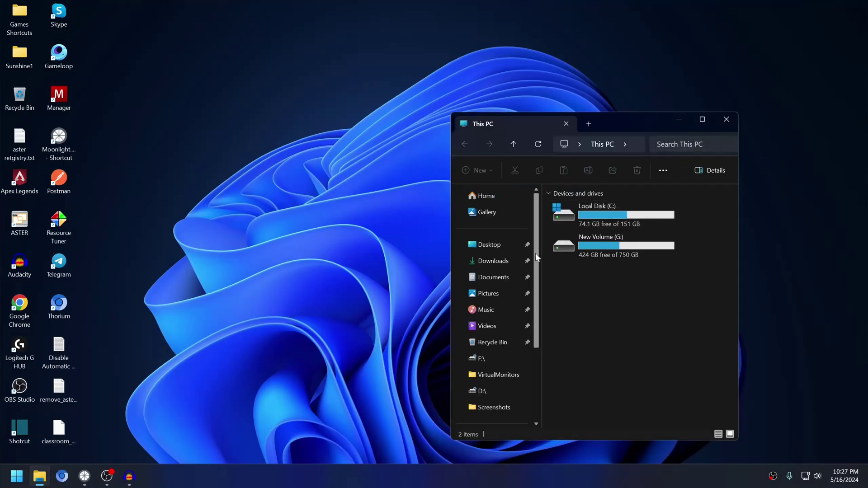
{"action": "left_click", "coordinate": [493, 260]}
{"action": "left_click", "coordinate": [588, 227]}
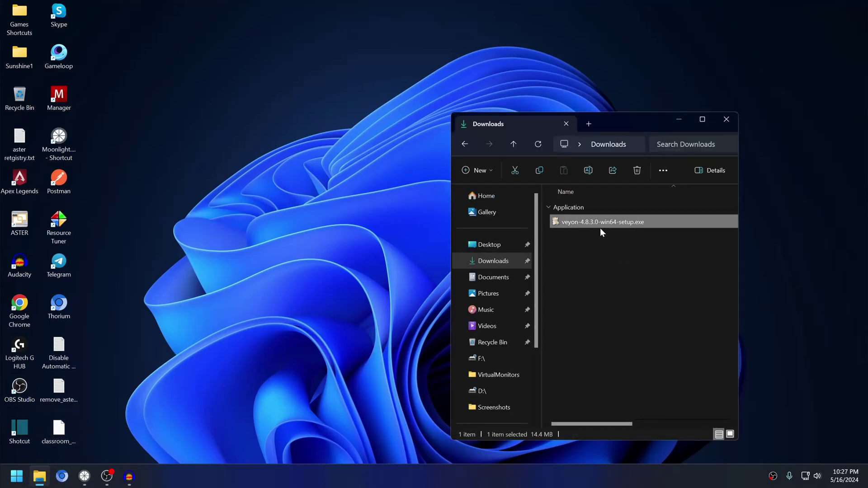
{"action": "left_click", "coordinate": [677, 120]}
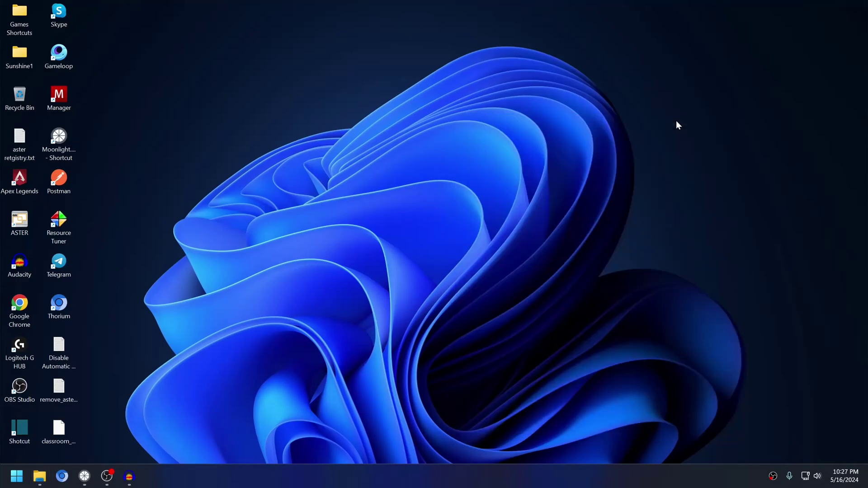
Bring up the remote PC session, launch Settings from Start search, and hide the local About window
{"action": "left_click", "coordinate": [106, 476]}
{"action": "left_click", "coordinate": [88, 477]}
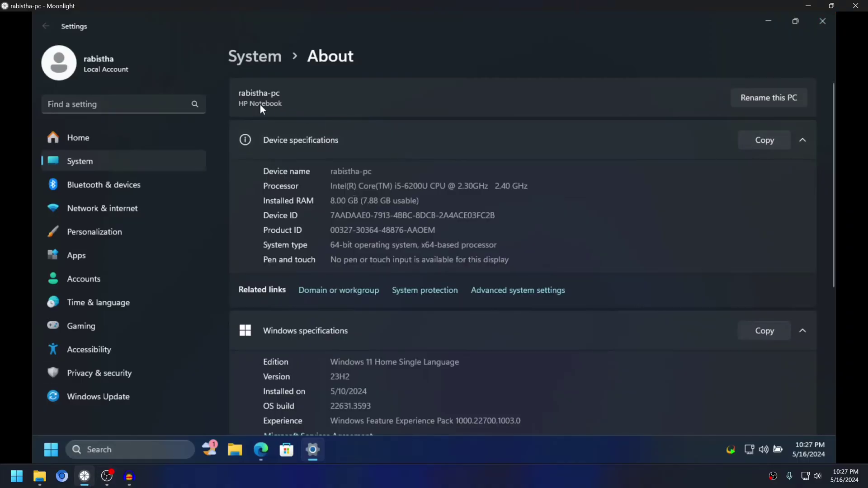
{"action": "left_click", "coordinate": [17, 476]}
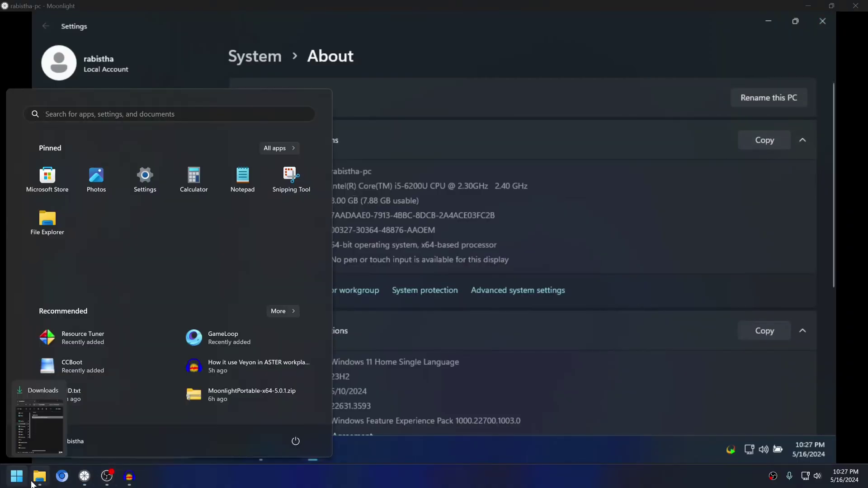
{"action": "type", "text": "about your PC"}
{"action": "key", "text": "Return"}
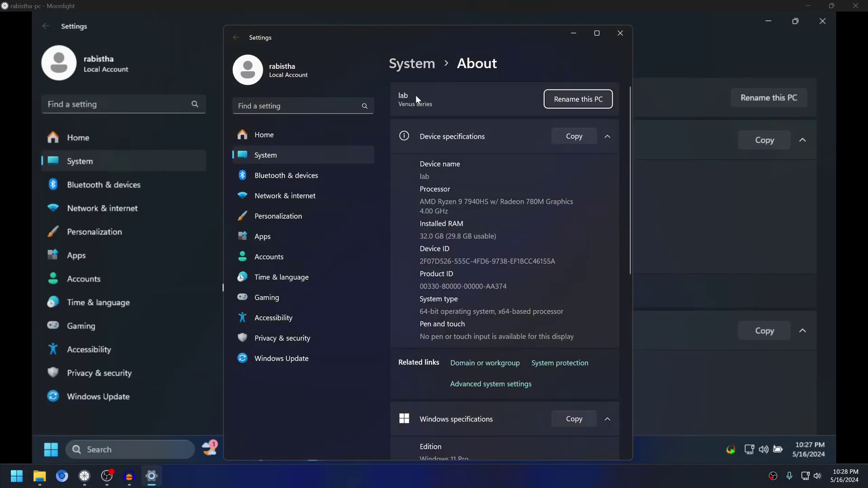
{"action": "left_click", "coordinate": [575, 33]}
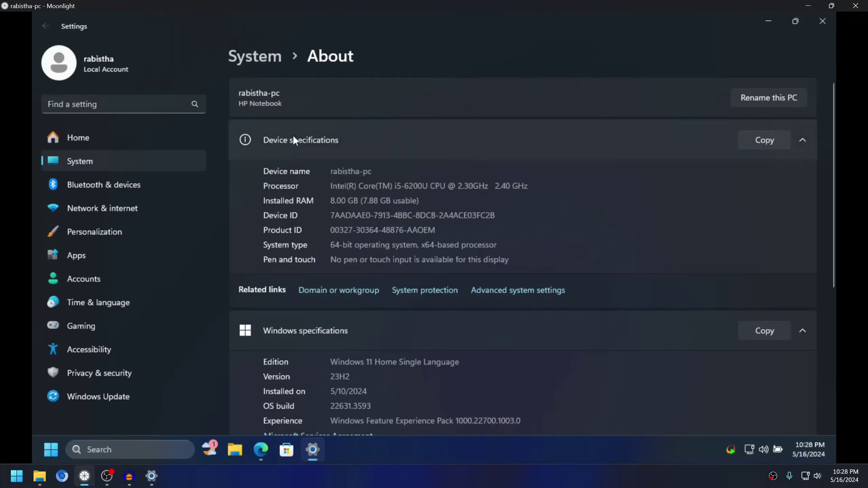
Close the remote About settings page and the Edge browser showing the Veyon download page
{"action": "left_click", "coordinate": [823, 22]}
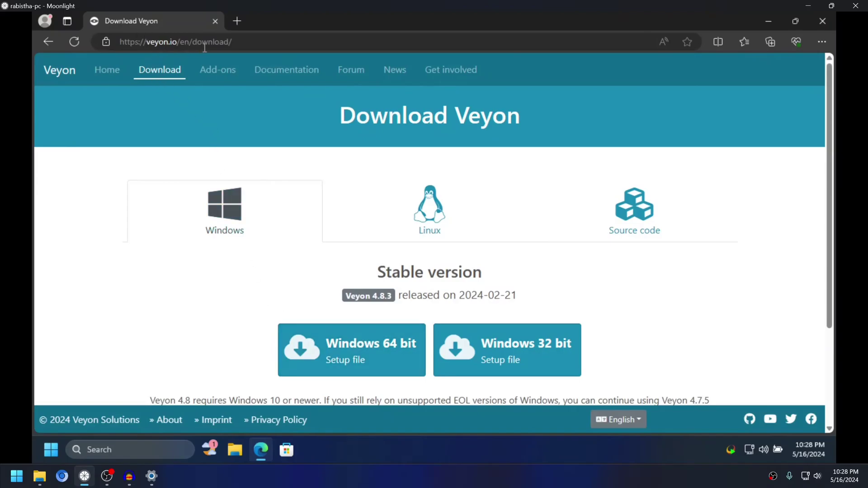
{"action": "scroll", "coordinate": [379, 299], "scroll_direction": "down", "scroll_amount": 2}
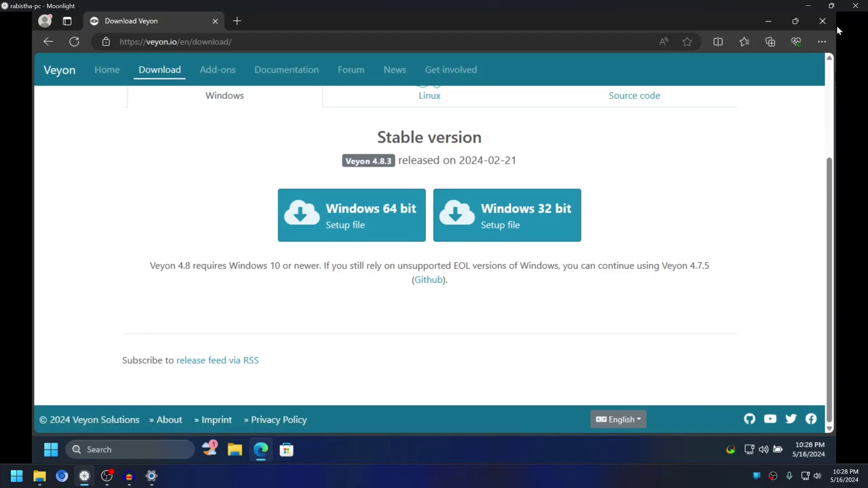
{"action": "left_click", "coordinate": [823, 24]}
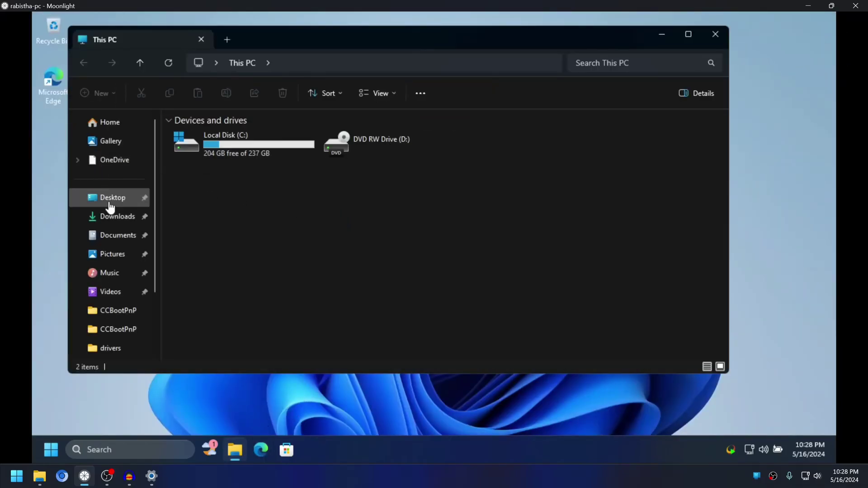
Launch veyon-4.8.3.0-win64-setup.exe from the remote PC's Downloads folder
{"action": "left_click", "coordinate": [112, 217]}
{"action": "left_click", "coordinate": [204, 187]}
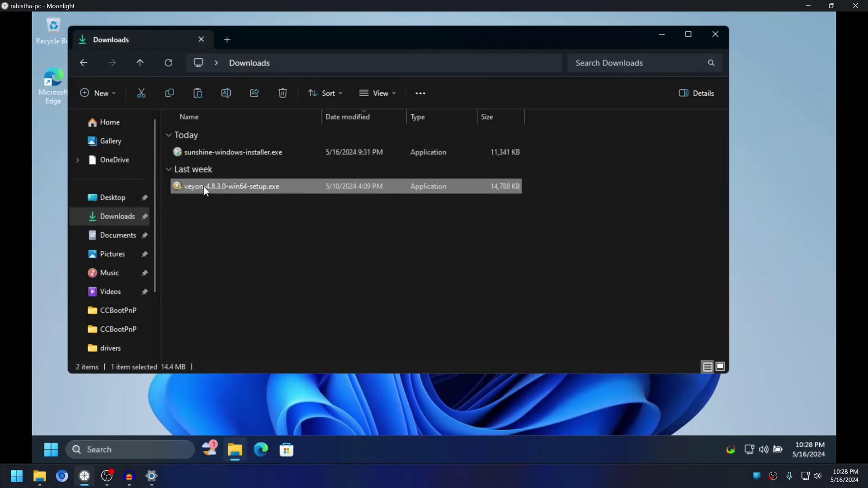
{"action": "double_click", "coordinate": [243, 188]}
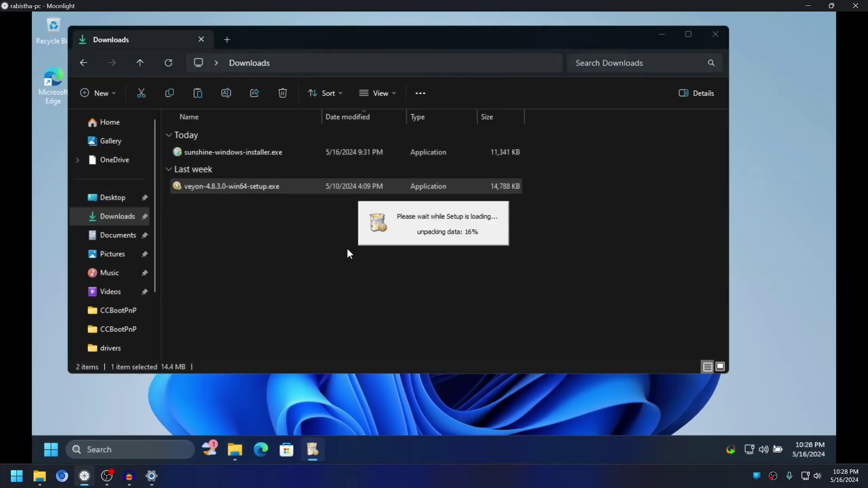
{"action": "left_click", "coordinate": [715, 34]}
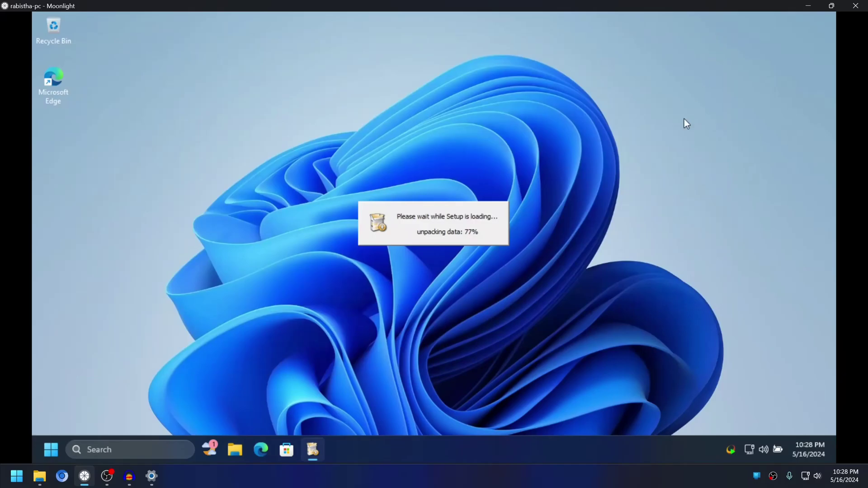
Accept the license, keep the default folder and install Veyon with all components
{"action": "left_click", "coordinate": [507, 325]}
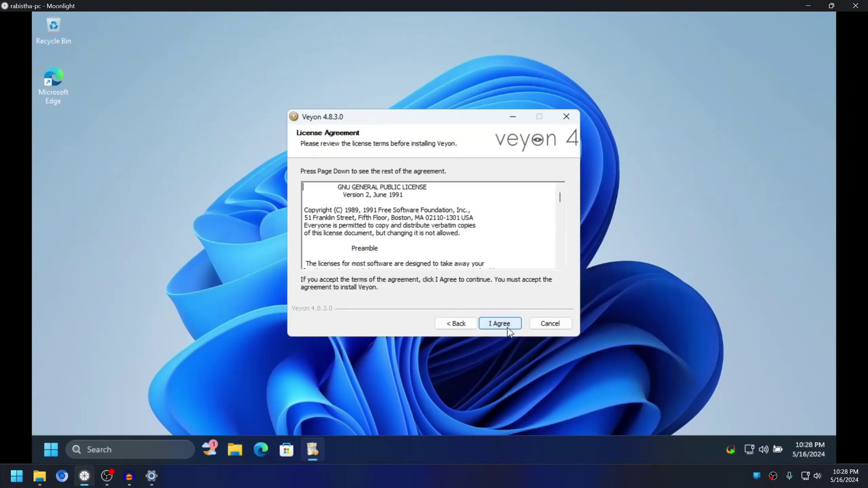
{"action": "left_click", "coordinate": [504, 327]}
{"action": "left_click", "coordinate": [509, 323]}
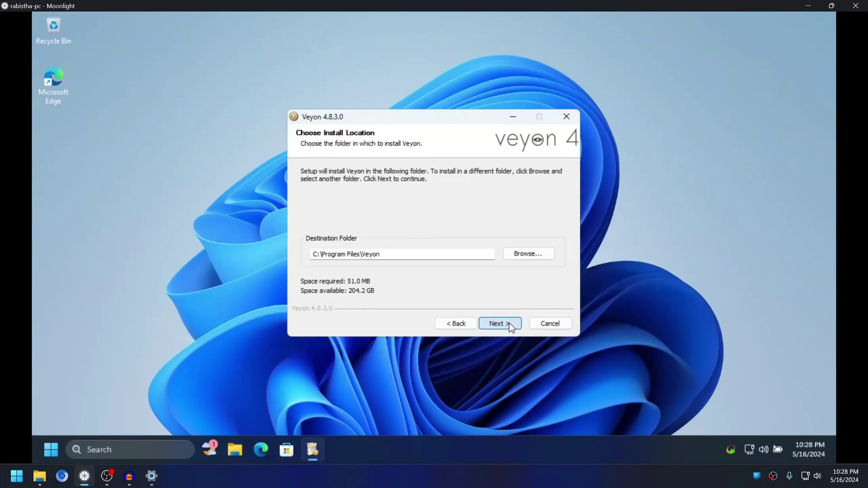
{"action": "left_click_drag", "start_coordinate": [425, 114], "coordinate": [404, 109]}
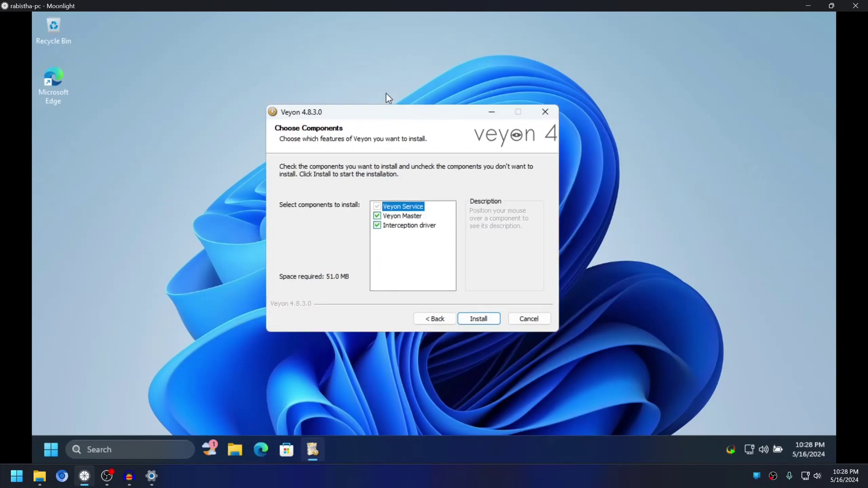
{"action": "left_click", "coordinate": [154, 66]}
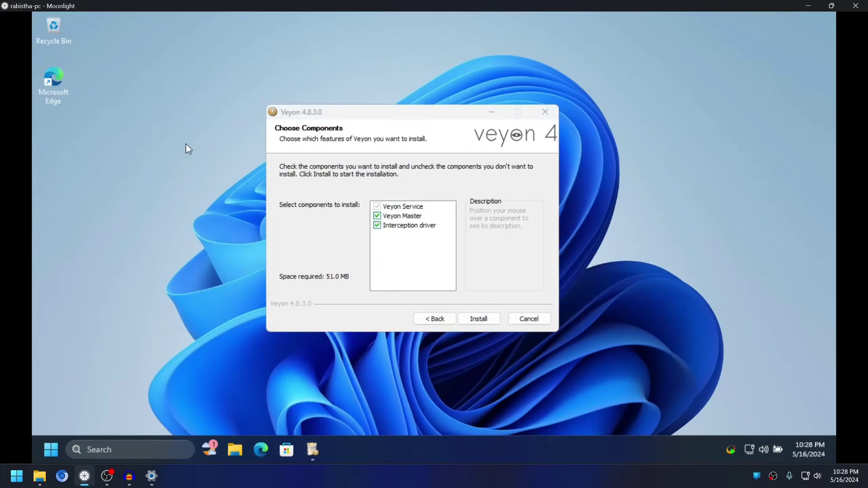
{"action": "mouse_move", "coordinate": [401, 216]}
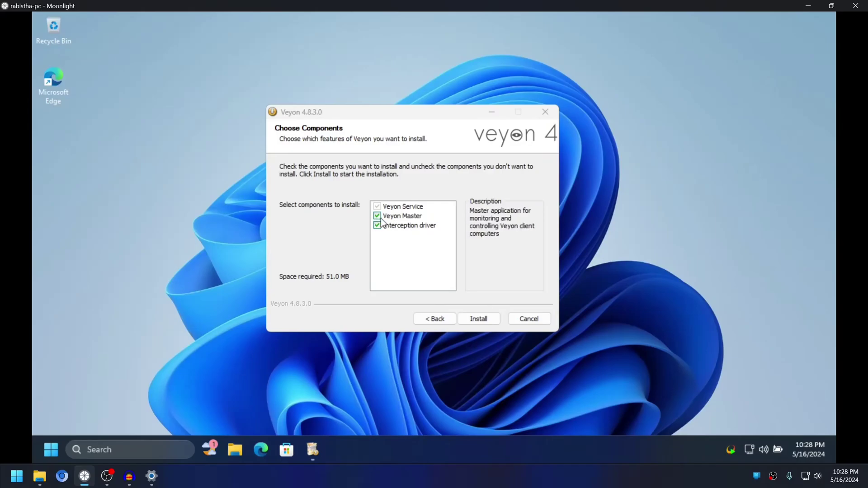
{"action": "left_click", "coordinate": [478, 320]}
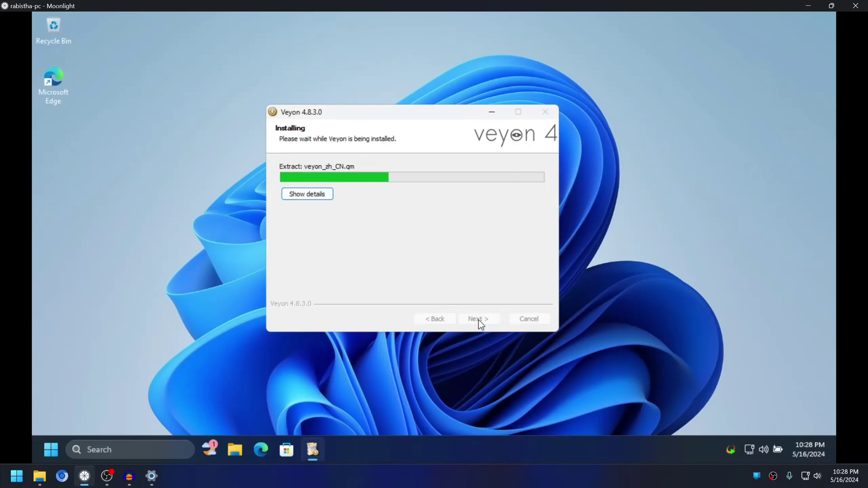
Launch the Veyon setup program from the local Downloads folder
{"action": "left_click", "coordinate": [40, 477]}
{"action": "double_click", "coordinate": [605, 221]}
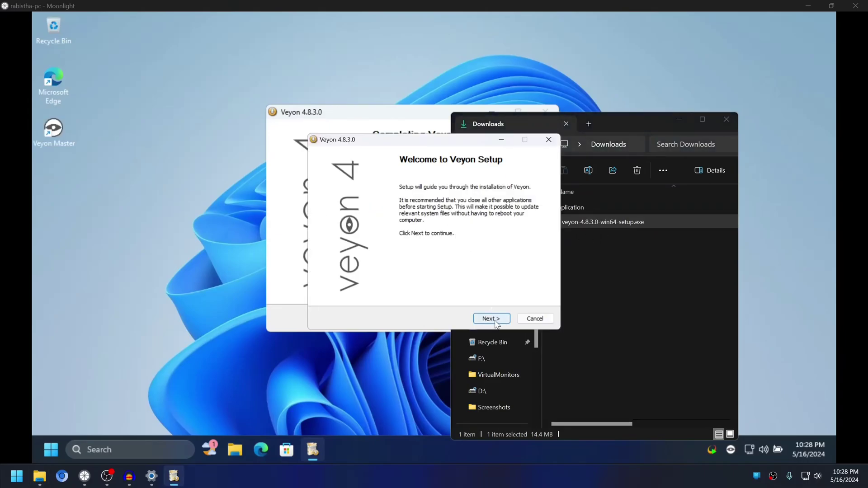
Accept the license and install Veyon on this PC with the Veyon Master component excluded
{"action": "left_click", "coordinate": [496, 322]}
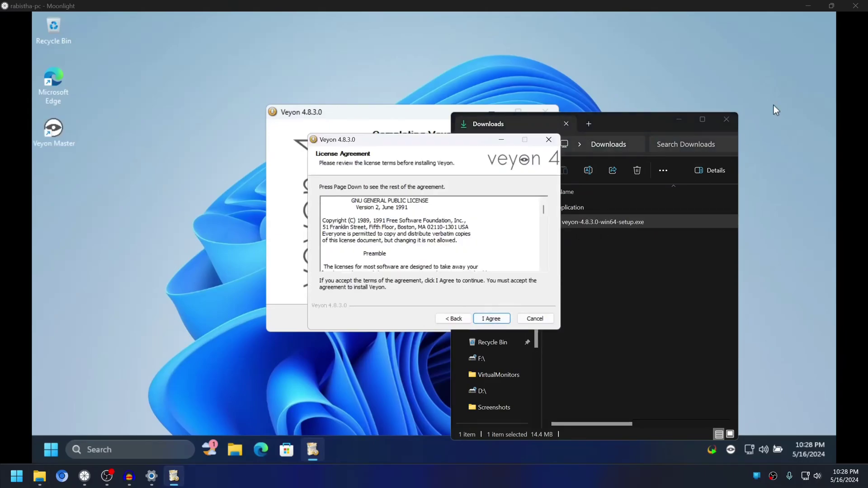
{"action": "left_click", "coordinate": [807, 6]}
{"action": "left_click", "coordinate": [492, 319]}
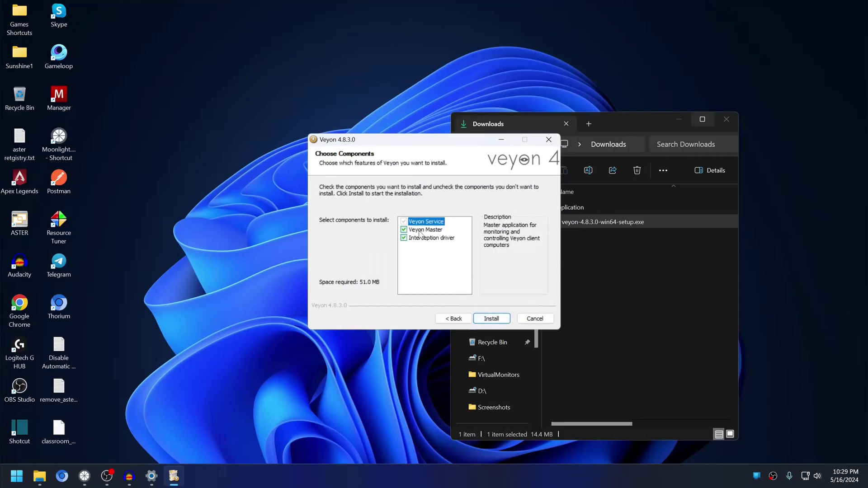
{"action": "left_click", "coordinate": [404, 230]}
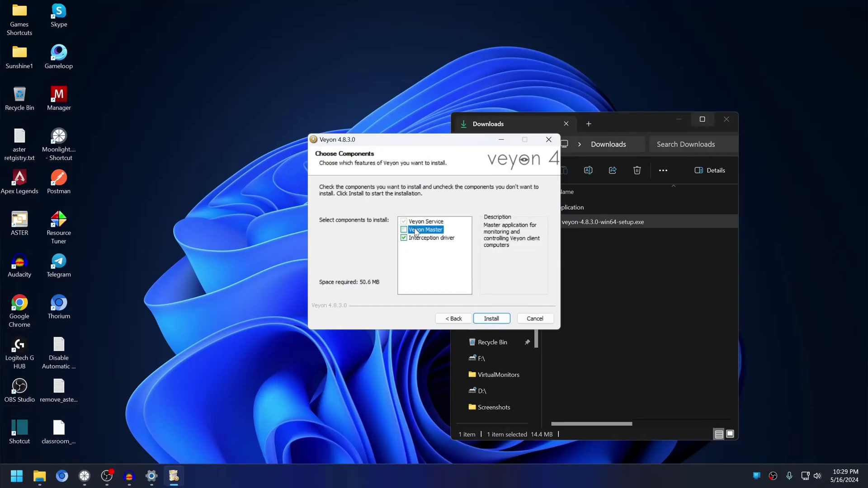
{"action": "left_click", "coordinate": [493, 320]}
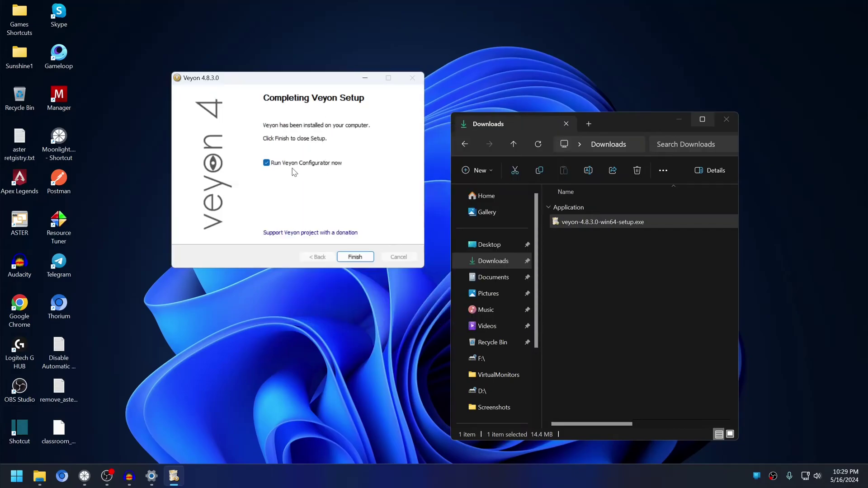
Finish setup with Run Veyon Configurator unchecked
{"action": "left_click", "coordinate": [278, 164]}
{"action": "left_click", "coordinate": [360, 256]}
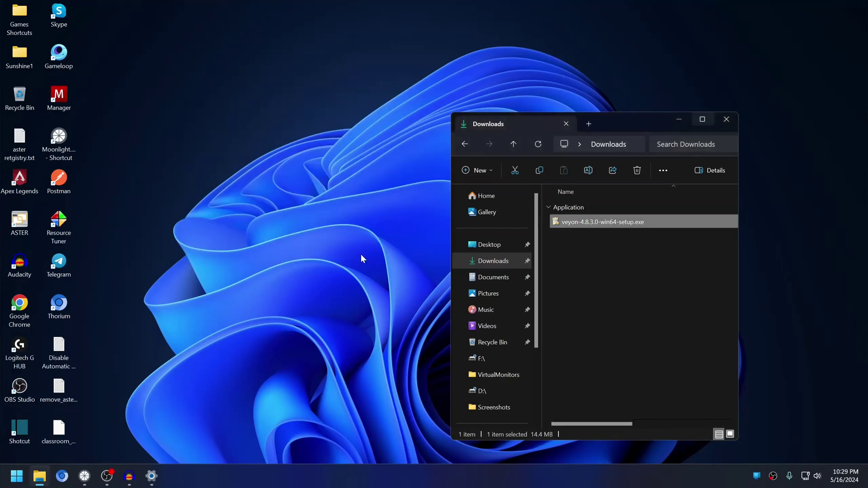
Return to the remote session and finish setup, launching Veyon Configurator
{"action": "left_click", "coordinate": [725, 120]}
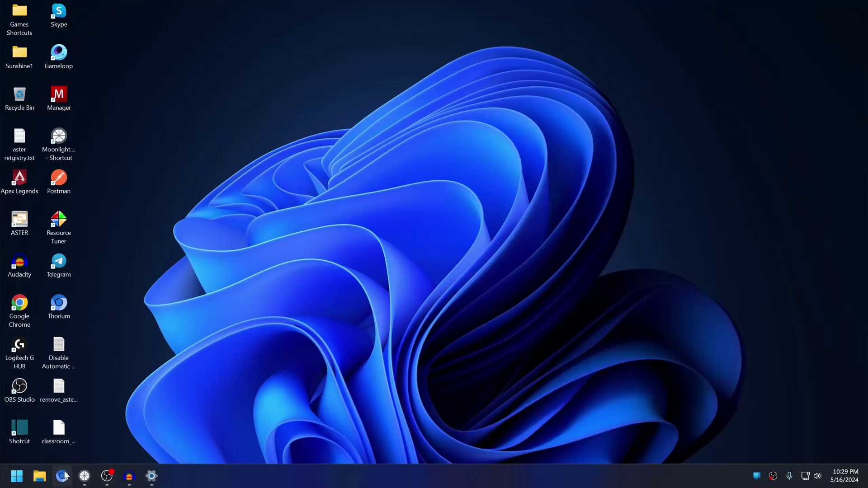
{"action": "left_click", "coordinate": [84, 476]}
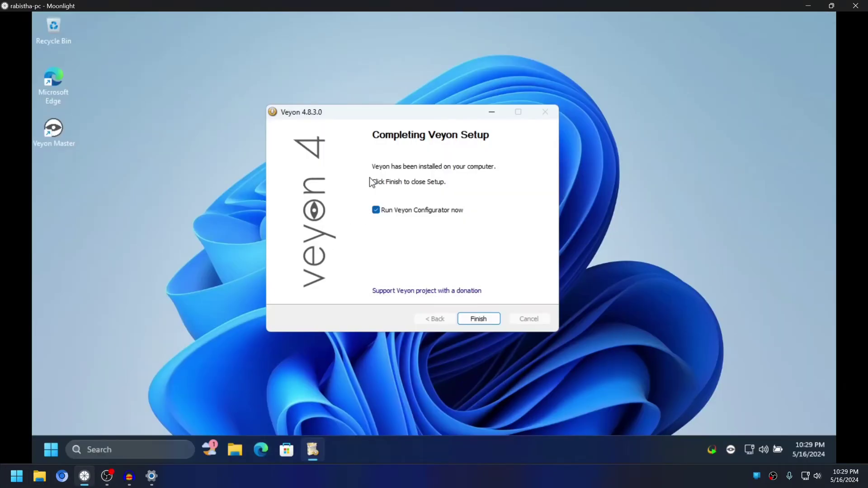
{"action": "left_click_drag", "start_coordinate": [368, 111], "coordinate": [378, 72]}
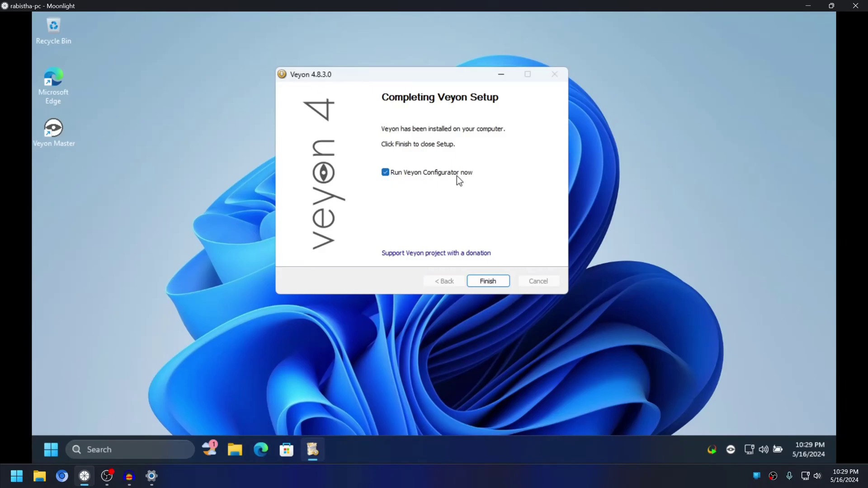
{"action": "left_click", "coordinate": [489, 282]}
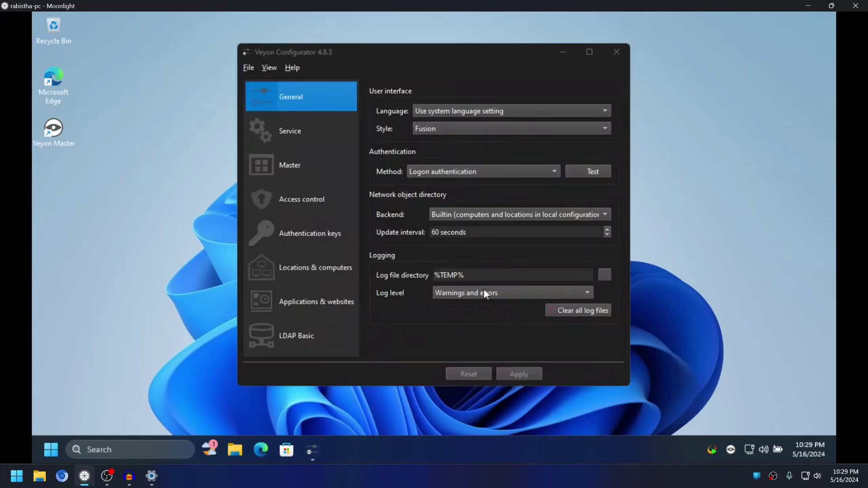
Show the Locations & computers page maximized and try adding a new location
{"action": "left_click", "coordinate": [302, 268]}
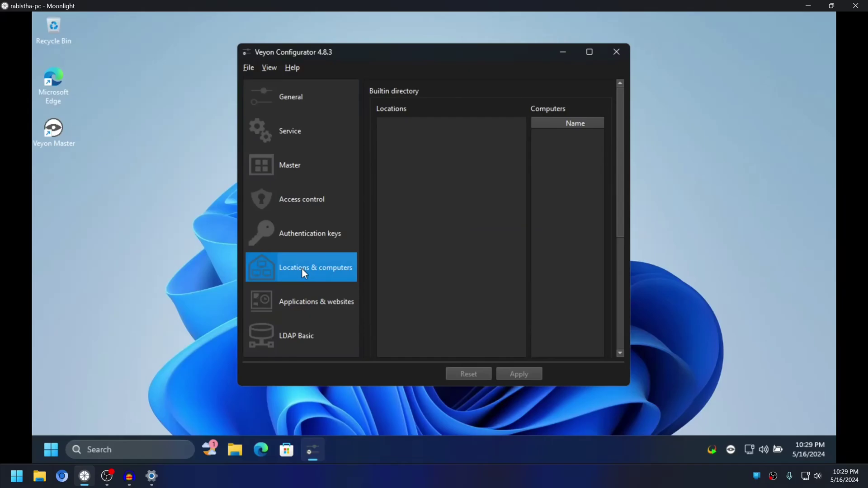
{"action": "left_click", "coordinate": [589, 52]}
{"action": "scroll", "coordinate": [219, 336], "scroll_direction": "down", "scroll_amount": 3}
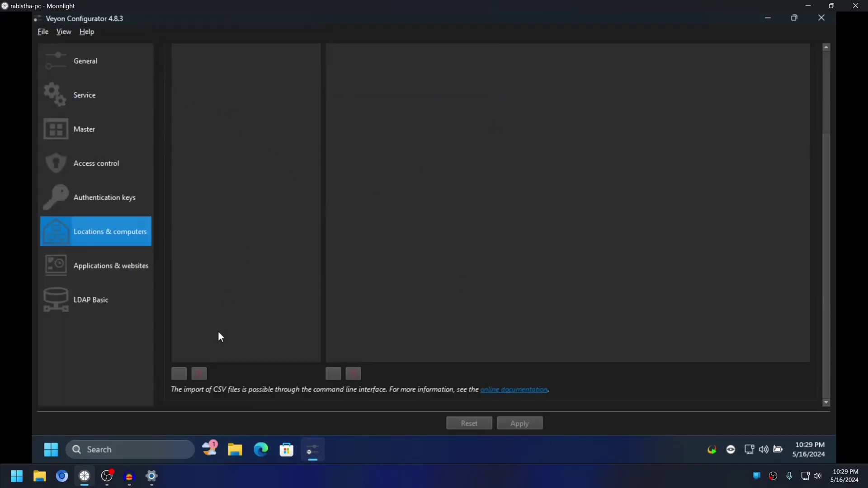
{"action": "left_click", "coordinate": [180, 375]}
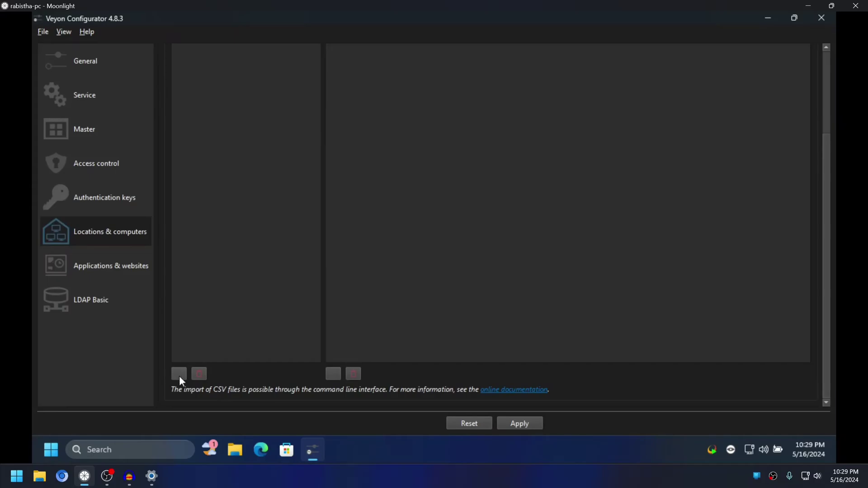
Switch Windows to Light mode via the Light theme settings found in search
{"action": "left_click", "coordinate": [159, 448]}
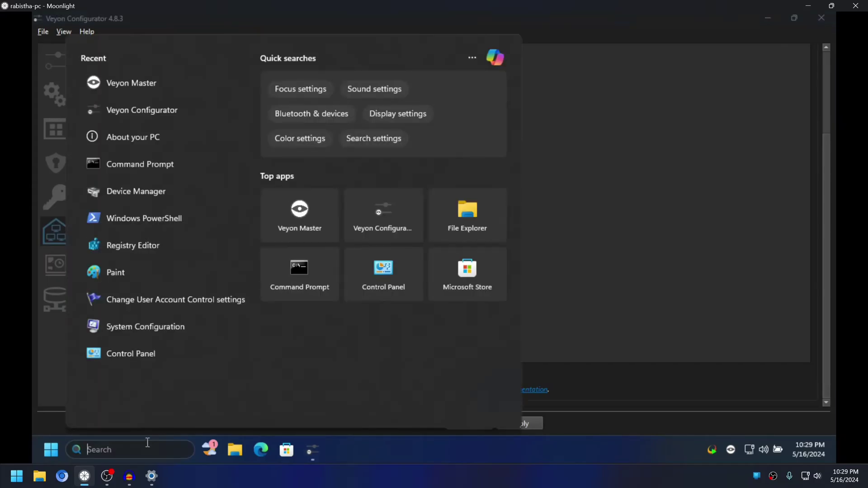
{"action": "type", "text": "light"}
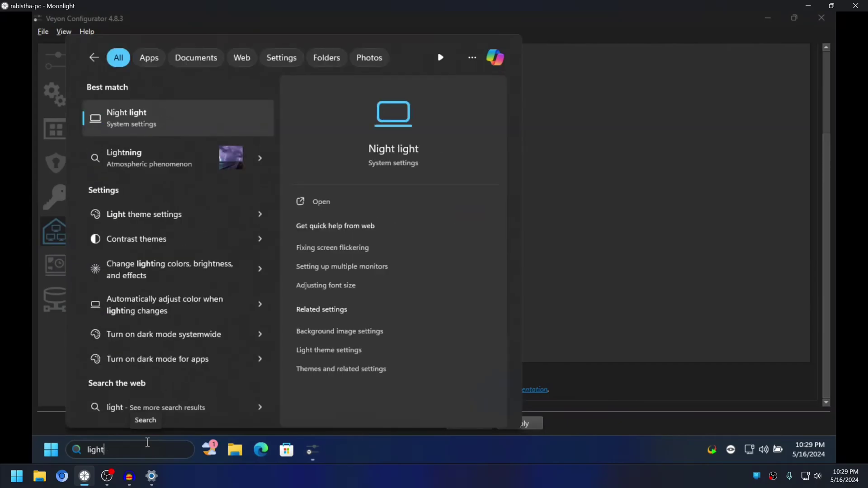
{"action": "key", "text": "Down"}
{"action": "key", "text": "Down"}
{"action": "key", "text": "Return"}
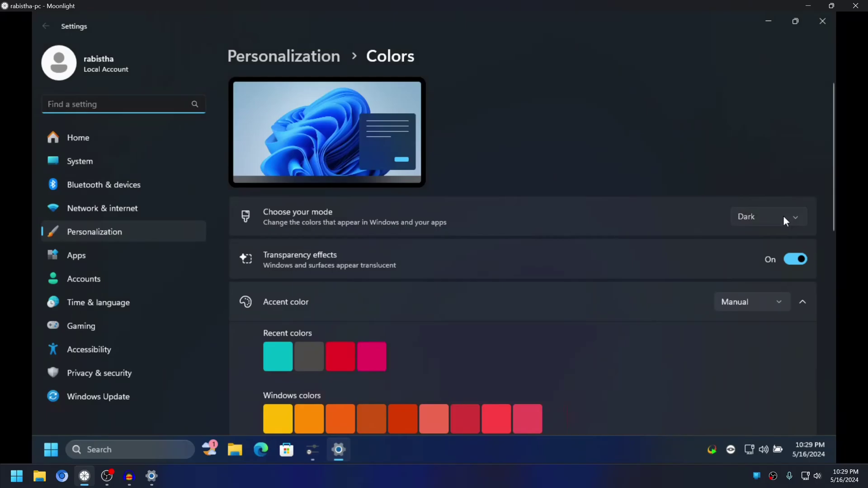
{"action": "left_click", "coordinate": [783, 216]}
{"action": "left_click", "coordinate": [763, 198]}
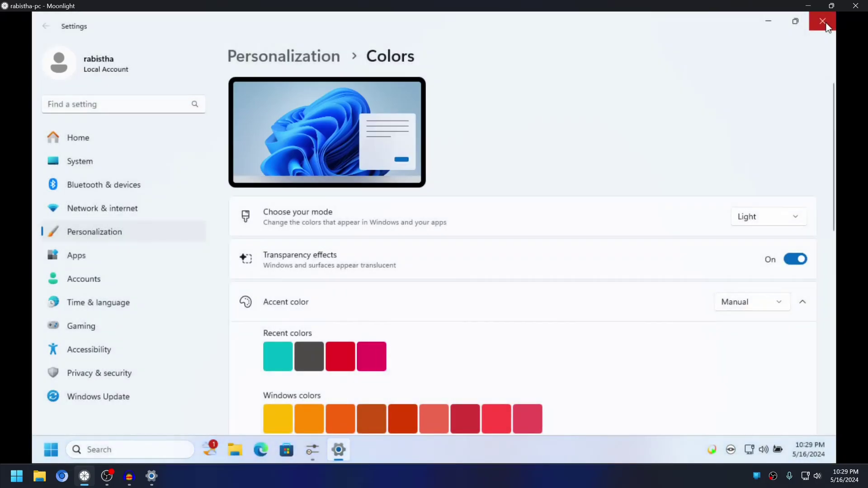
{"action": "left_click", "coordinate": [824, 22]}
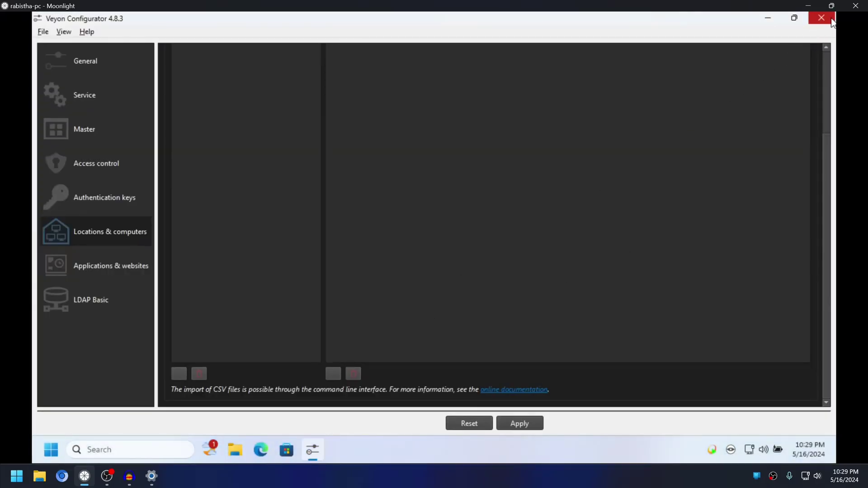
Quit Veyon Configurator without saving and relaunch it from Windows search
{"action": "left_click", "coordinate": [822, 19]}
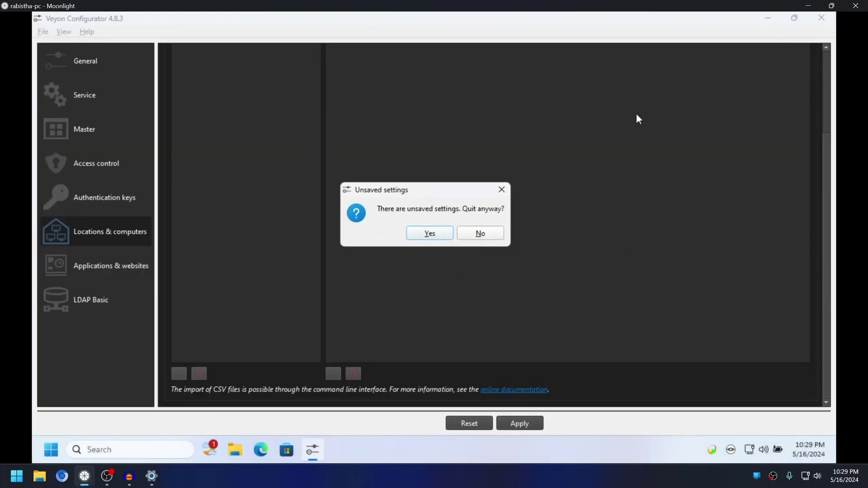
{"action": "left_click", "coordinate": [435, 232]}
{"action": "left_click", "coordinate": [136, 454]}
{"action": "type", "text": "ve"}
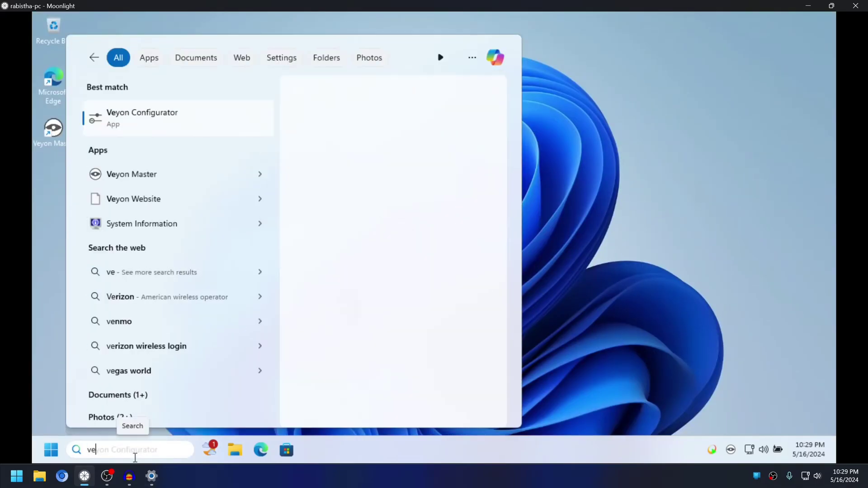
{"action": "type", "text": "yon"}
{"action": "left_click", "coordinate": [140, 177]}
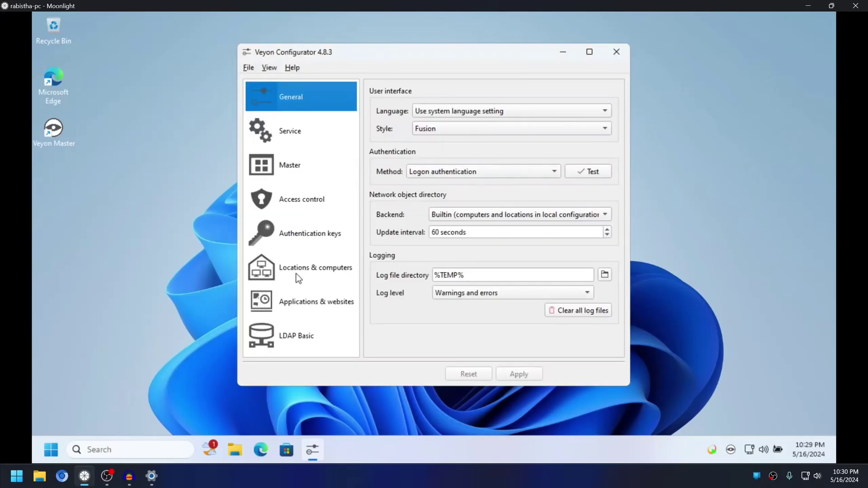
Add a new location to the builtin directory and rename it Lab
{"action": "left_click", "coordinate": [296, 275]}
{"action": "left_click", "coordinate": [590, 52]}
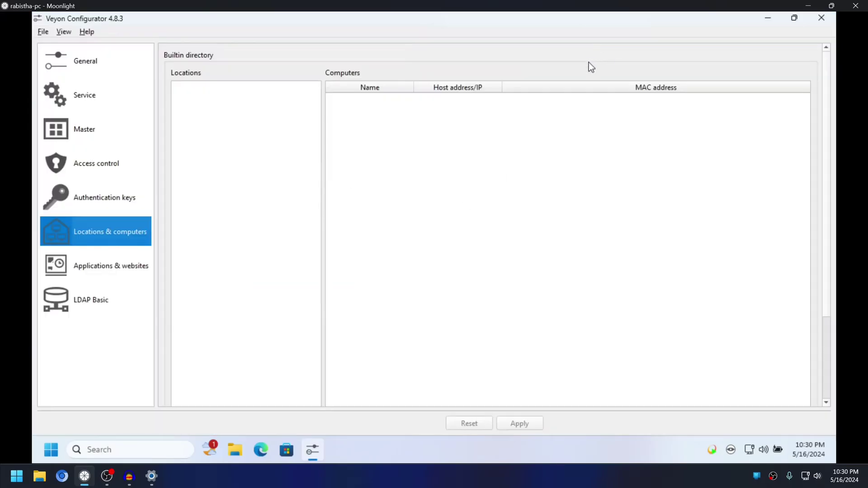
{"action": "scroll", "coordinate": [323, 258], "scroll_direction": "down", "scroll_amount": 2}
{"action": "left_click", "coordinate": [178, 374]}
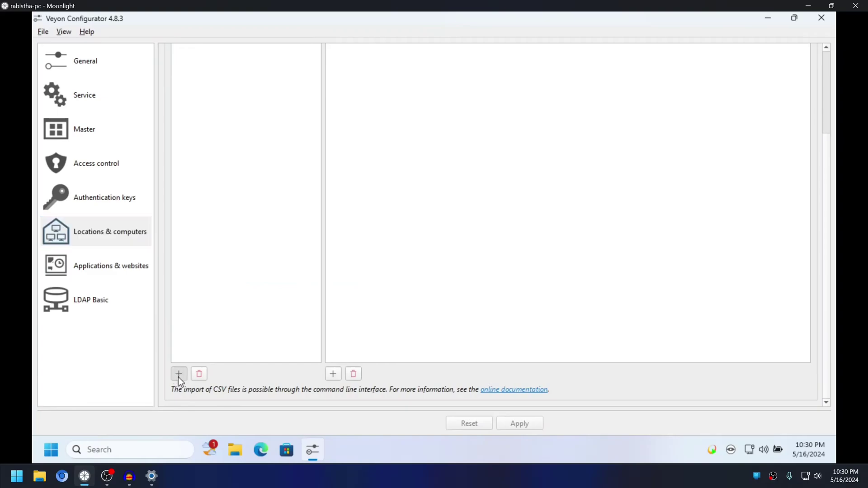
{"action": "scroll", "coordinate": [230, 169], "scroll_direction": "up", "scroll_amount": 2}
{"action": "left_click", "coordinate": [209, 93]}
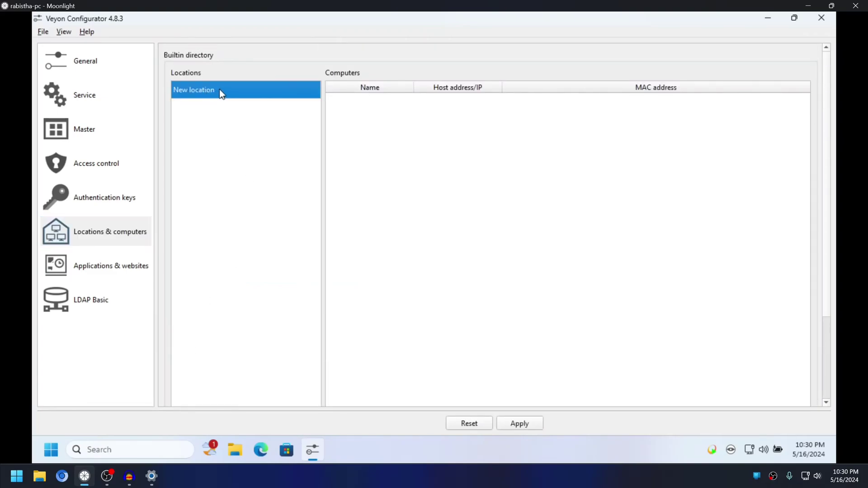
{"action": "double_click", "coordinate": [219, 89]}
{"action": "type", "text": "L"}
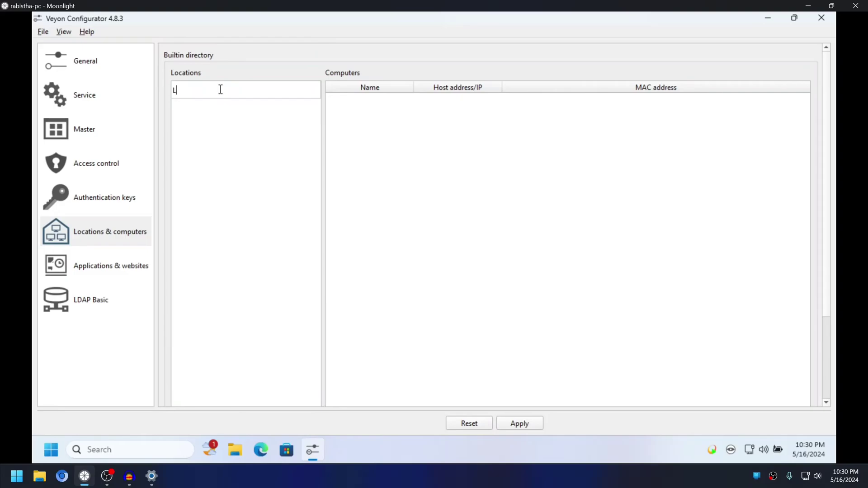
{"action": "type", "text": "ab"}
{"action": "key", "text": "Return"}
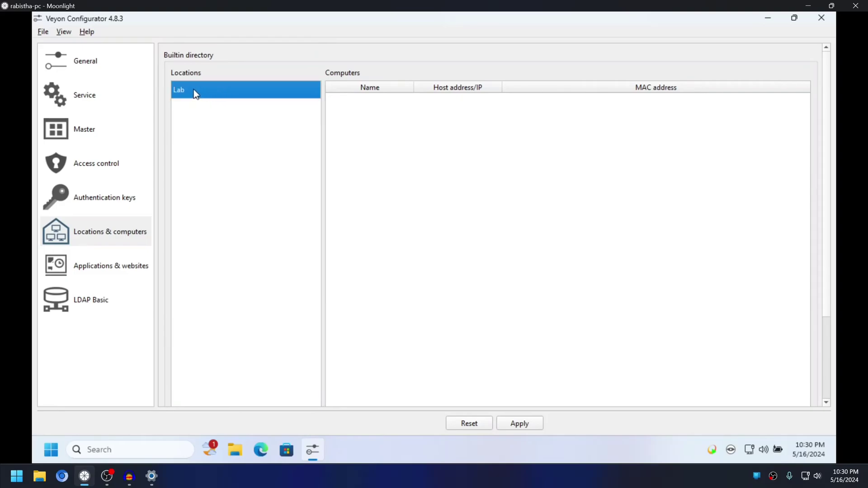
Add twelve blank New computer rows to the Lab location's Computers table
{"action": "left_click", "coordinate": [398, 120]}
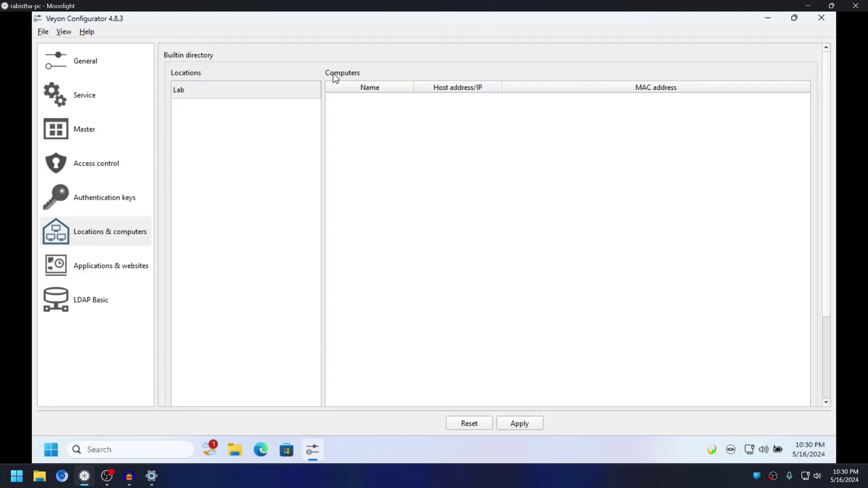
{"action": "scroll", "coordinate": [367, 129], "scroll_direction": "down", "scroll_amount": 5}
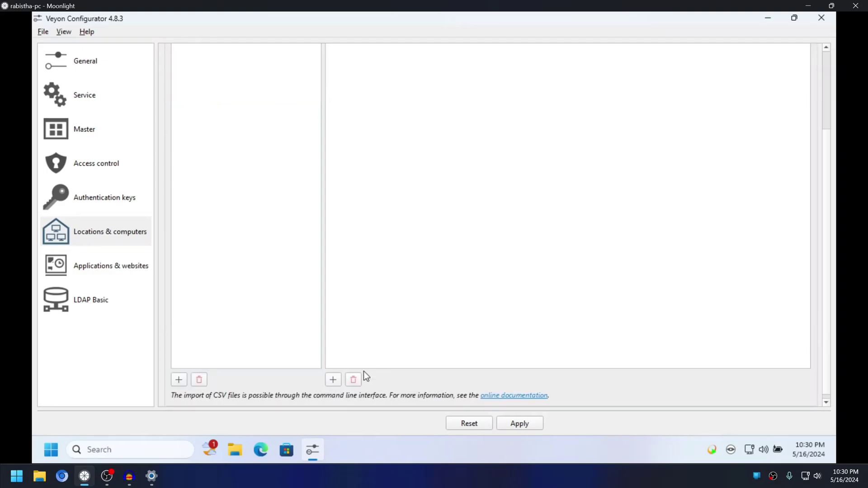
{"action": "left_click", "coordinate": [334, 380]}
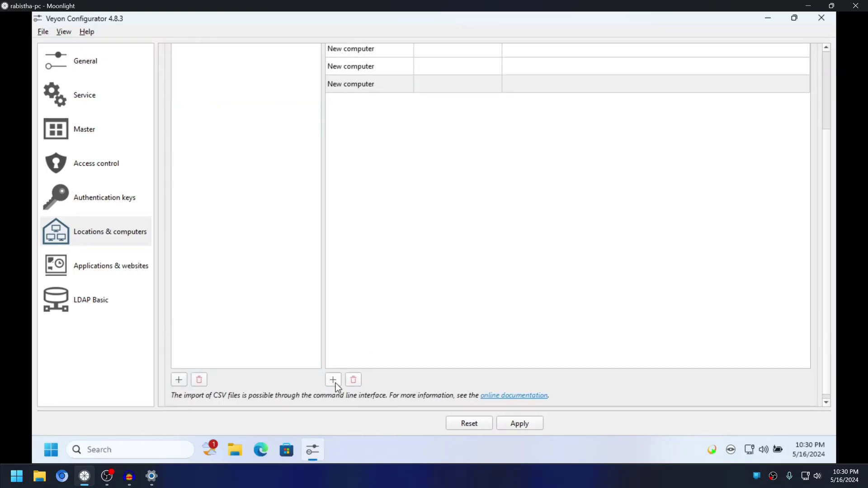
{"action": "left_click", "coordinate": [333, 380]}
{"action": "scroll", "coordinate": [421, 293], "scroll_direction": "up", "scroll_amount": 5}
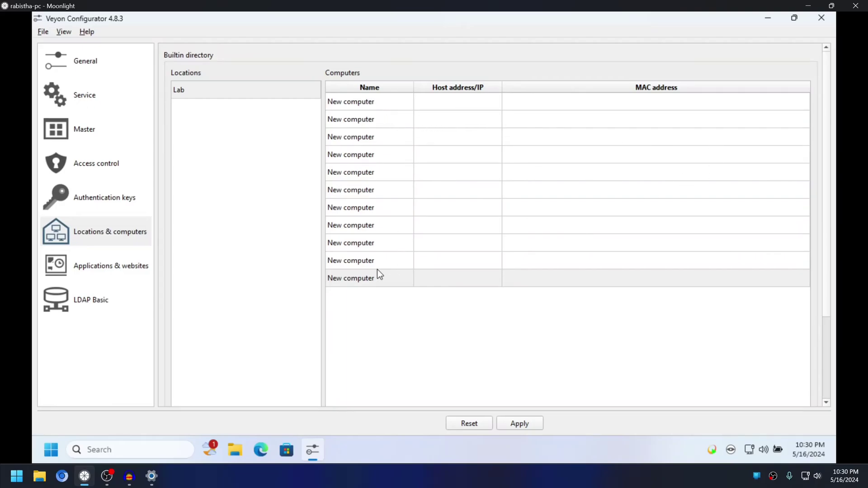
{"action": "left_click_drag", "start_coordinate": [373, 282], "coordinate": [373, 96]}
{"action": "scroll", "coordinate": [359, 334], "scroll_direction": "down", "scroll_amount": 2}
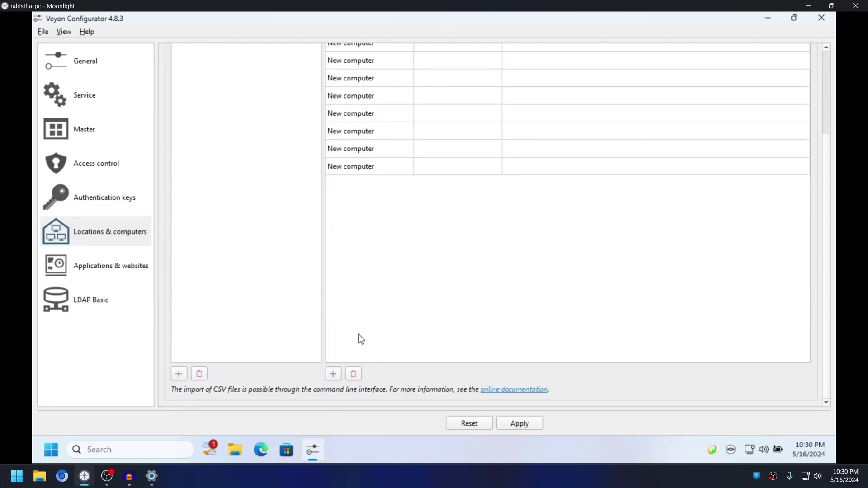
{"action": "left_click", "coordinate": [338, 374]}
{"action": "scroll", "coordinate": [387, 138], "scroll_direction": "up", "scroll_amount": 2}
Rename the first six computer entries lab1 through lab6
{"action": "left_click", "coordinate": [381, 101]}
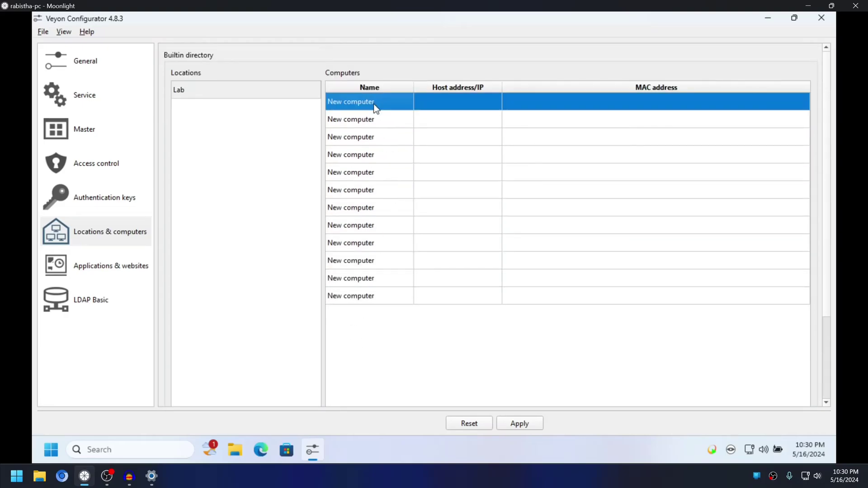
{"action": "double_click", "coordinate": [374, 104]}
{"action": "type", "text": "L"}
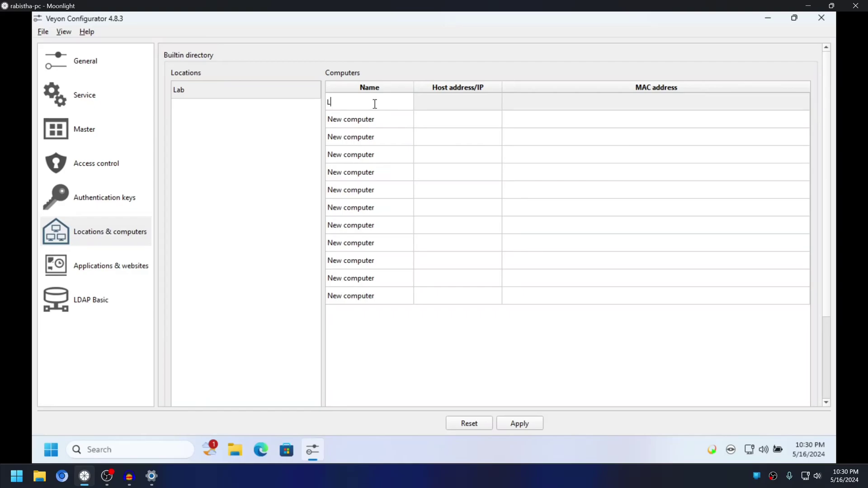
{"action": "type", "text": "ab1"}
{"action": "left_click", "coordinate": [366, 119]}
{"action": "double_click", "coordinate": [364, 119]}
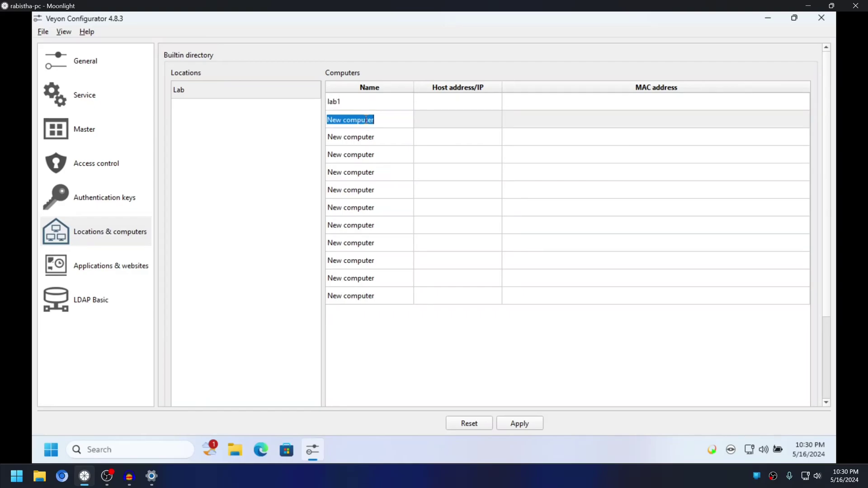
{"action": "type", "text": "lab2"}
{"action": "key", "text": "Return"}
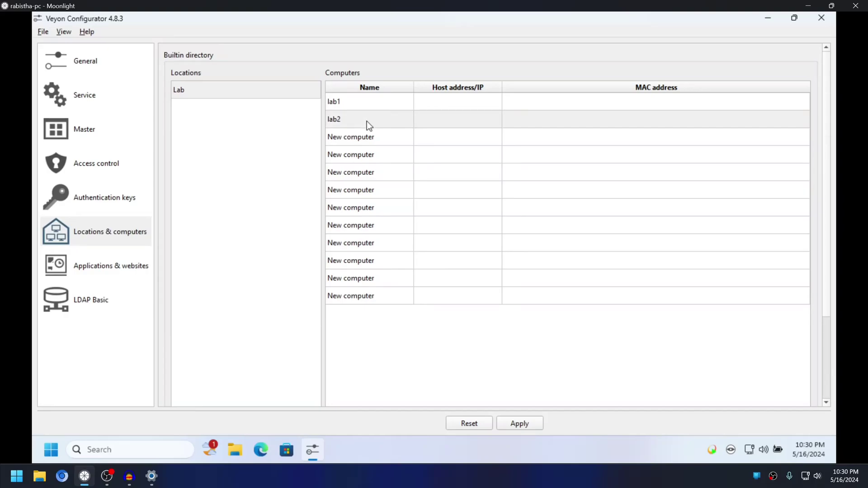
{"action": "left_click", "coordinate": [356, 136]}
{"action": "double_click", "coordinate": [357, 138]}
{"action": "type", "text": "lab3"}
{"action": "double_click", "coordinate": [357, 155]}
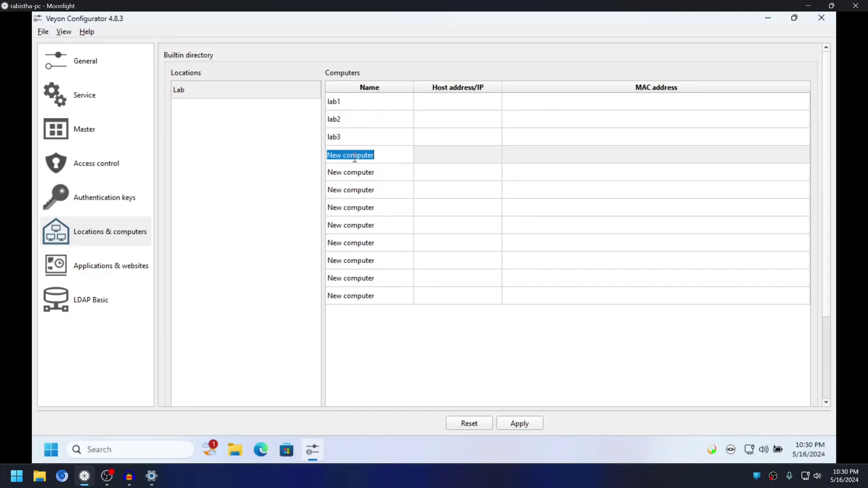
{"action": "type", "text": "lab4"}
{"action": "double_click", "coordinate": [358, 172]}
{"action": "type", "text": "lab5"}
{"action": "double_click", "coordinate": [357, 190]}
{"action": "type", "text": "lab6"}
Rename the remaining entries lab7 through lab12
{"action": "double_click", "coordinate": [364, 208]}
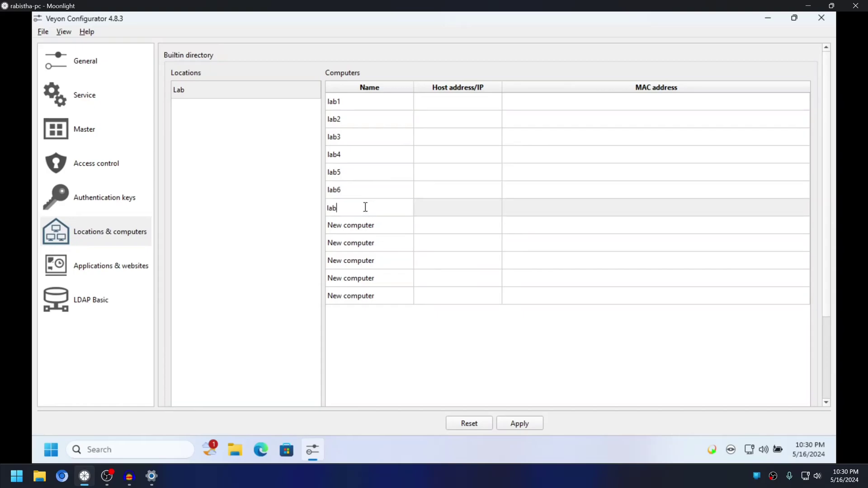
{"action": "type", "text": "lab7"}
{"action": "double_click", "coordinate": [368, 225]}
{"action": "type", "text": "ab8"}
{"action": "key", "text": "Return"}
{"action": "double_click", "coordinate": [370, 242]}
{"action": "type", "text": "lab9"}
{"action": "key", "text": "Return"}
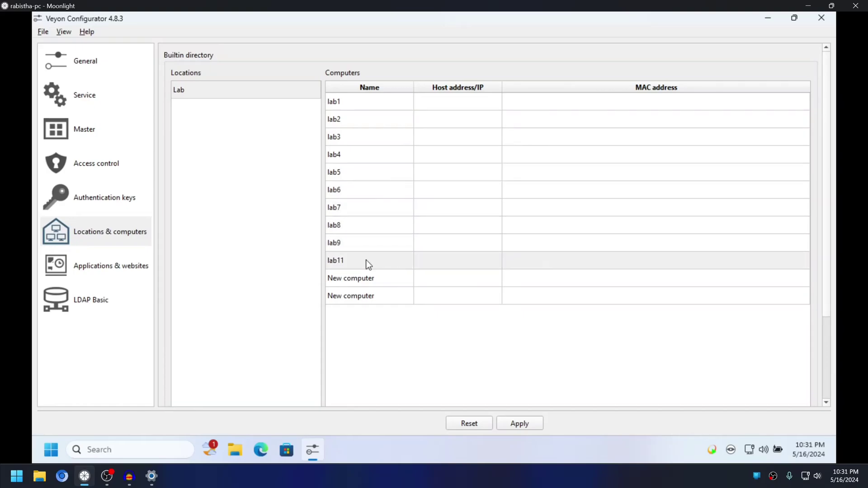
{"action": "type", "text": "0"}
{"action": "double_click", "coordinate": [359, 278]}
{"action": "type", "text": "lab11"}
{"action": "double_click", "coordinate": [371, 296]}
{"action": "type", "text": "lab"}
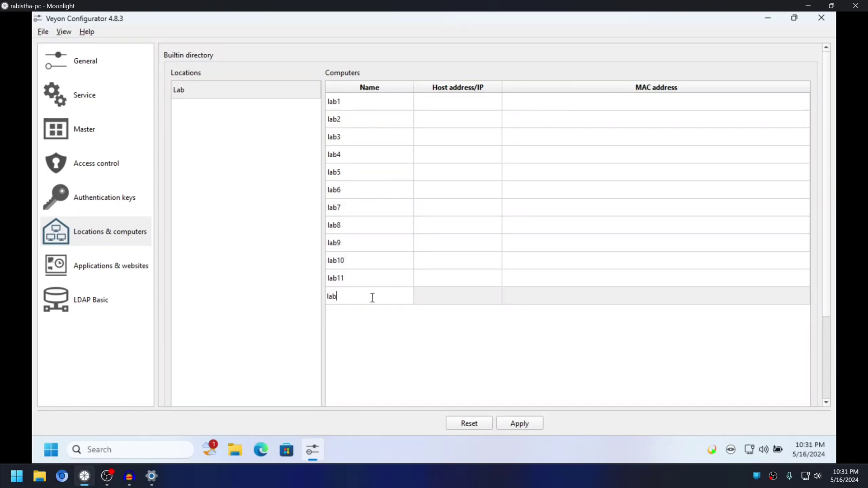
{"action": "type", "text": "12"}
{"action": "key", "text": "Return"}
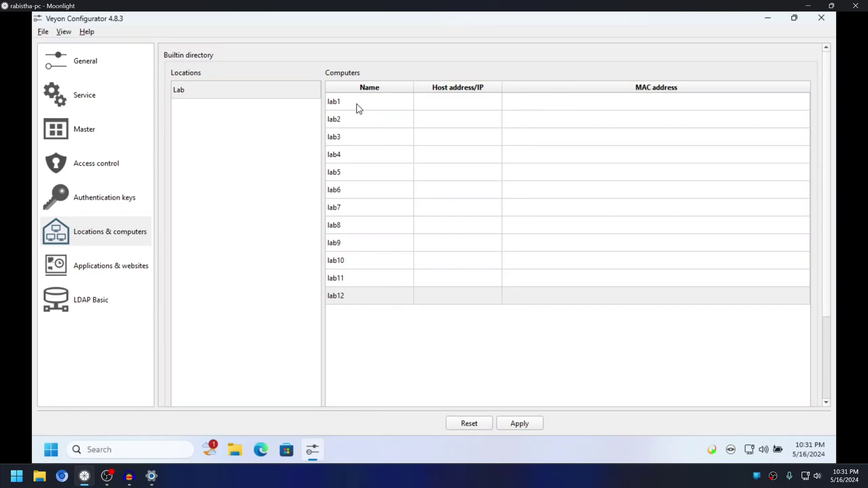
{"action": "left_click", "coordinate": [442, 104]}
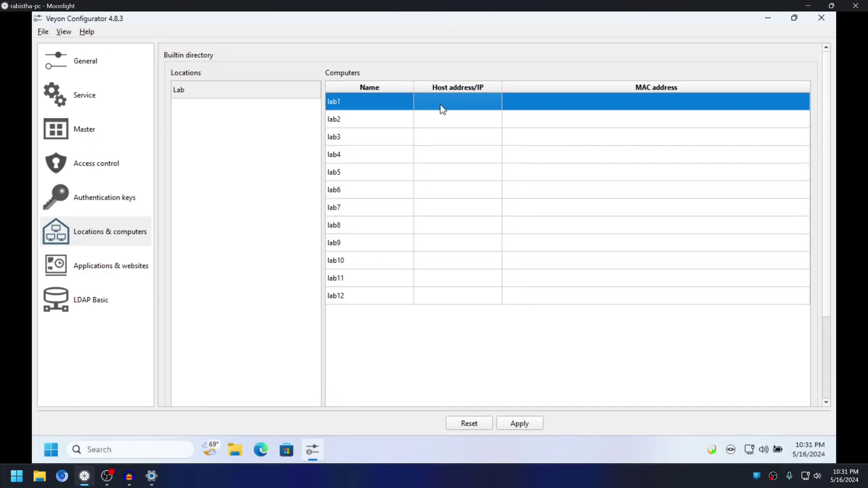
{"action": "left_click", "coordinate": [149, 478]}
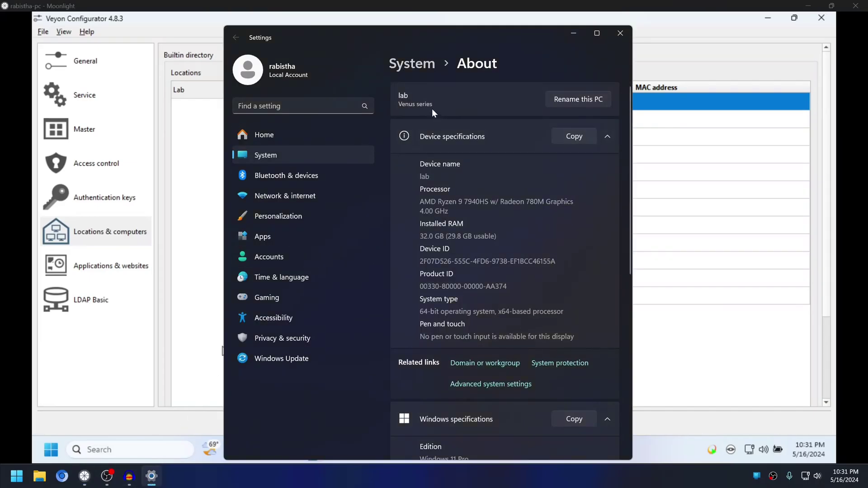
{"action": "double_click", "coordinate": [425, 176]}
{"action": "left_click", "coordinate": [574, 34]}
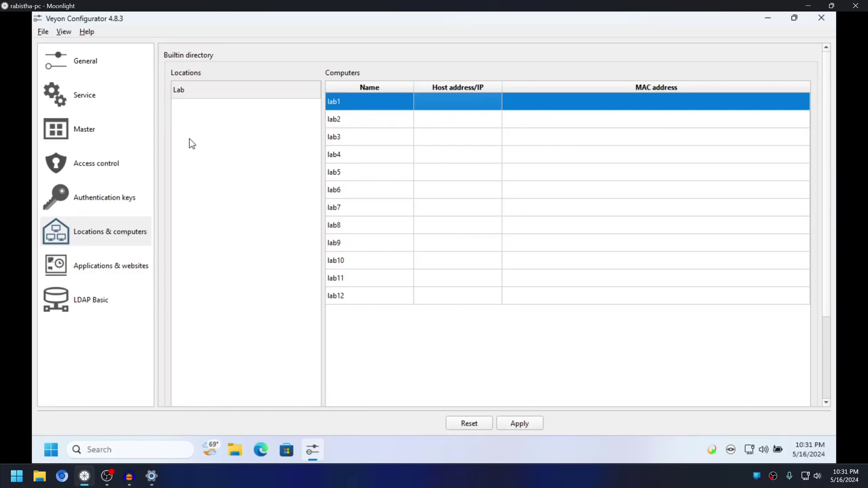
Enter host address lab:11101 for lab1 and paste the prefix to give lab2–lab4 lab:11102 to lab:11104
{"action": "double_click", "coordinate": [447, 103]}
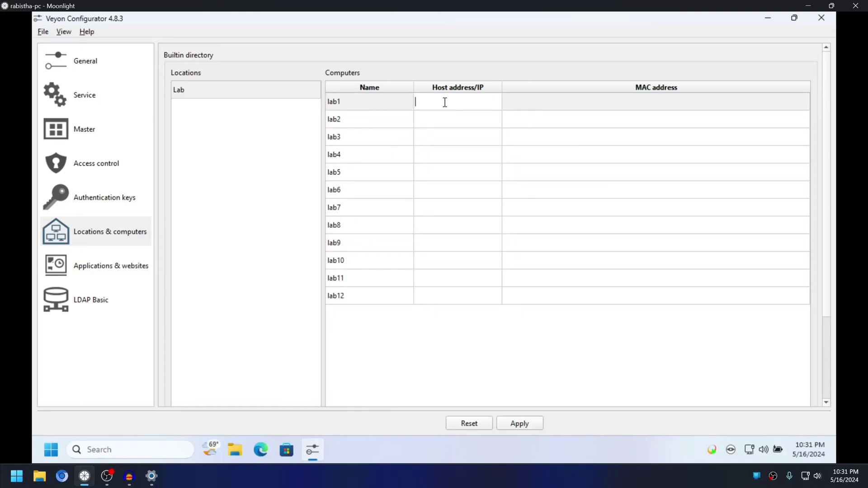
{"action": "type", "text": "lab1"}
{"action": "type", "text": "1"}
{"action": "type", "text": "1"}
{"action": "type", "text": "100"}
{"action": "key", "text": "shift+Home"}
{"action": "key", "text": "ctrl+c"}
{"action": "double_click", "coordinate": [476, 120]}
{"action": "key", "text": "ctrl+v"}
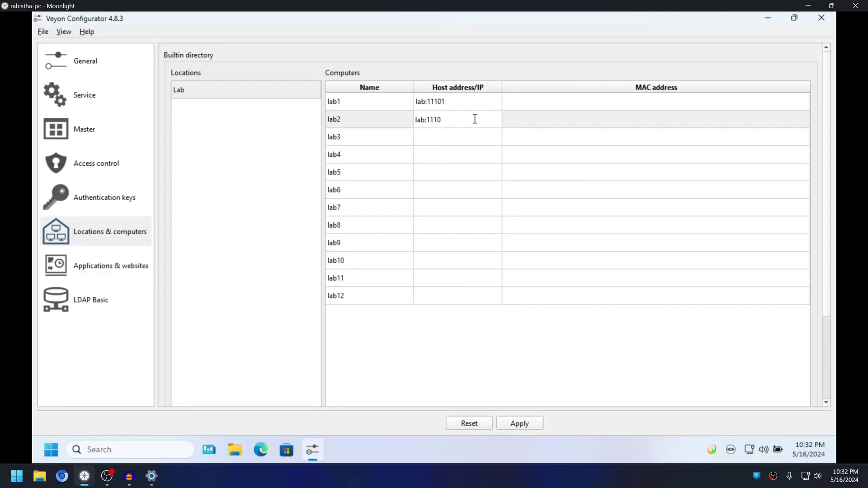
{"action": "type", "text": "2"}
{"action": "key", "text": "Return"}
{"action": "double_click", "coordinate": [463, 138]}
{"action": "key", "text": "ctrl+v"}
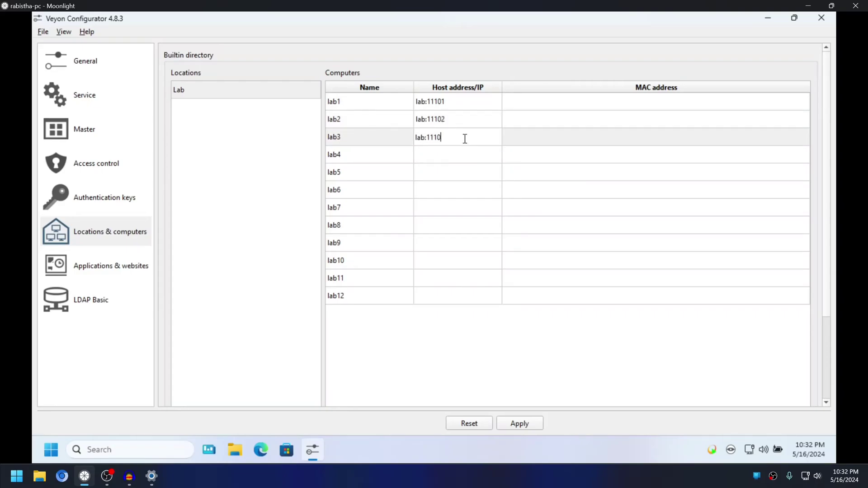
{"action": "type", "text": "3"}
{"action": "key", "text": "Return"}
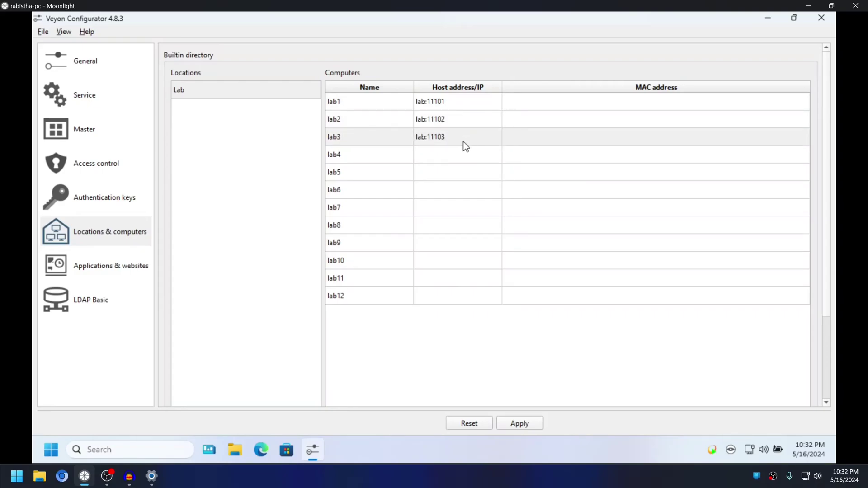
{"action": "double_click", "coordinate": [456, 152]}
{"action": "key", "text": "ctrl+v"}
{"action": "type", "text": "4"}
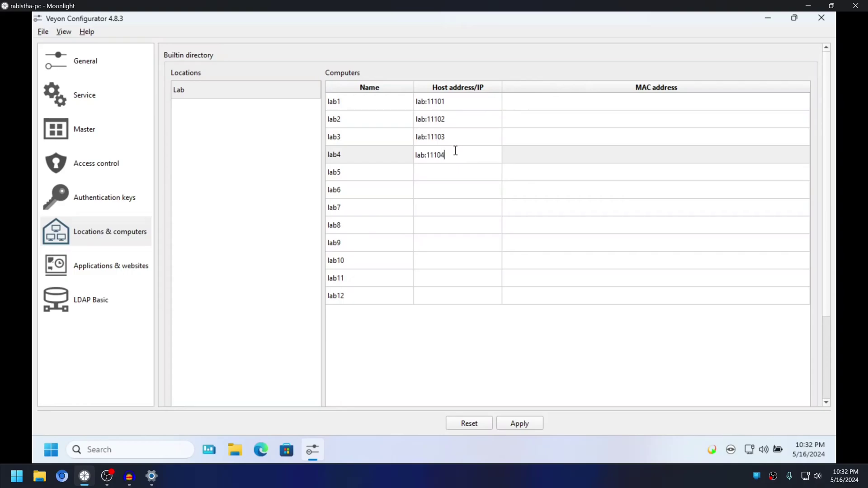
{"action": "key", "text": "Return"}
Give lab5 through lab12 the host addresses lab:11105 to lab:11112
{"action": "double_click", "coordinate": [447, 181]}
{"action": "key", "text": "ctrl+v"}
{"action": "type", "text": "5"}
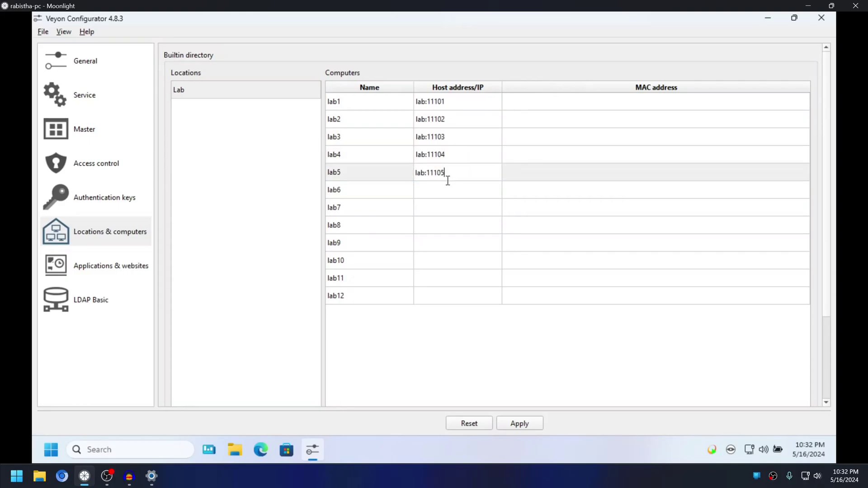
{"action": "key", "text": "Return"}
{"action": "double_click", "coordinate": [454, 190]}
{"action": "key", "text": "ctrl+v"}
{"action": "type", "text": "6"}
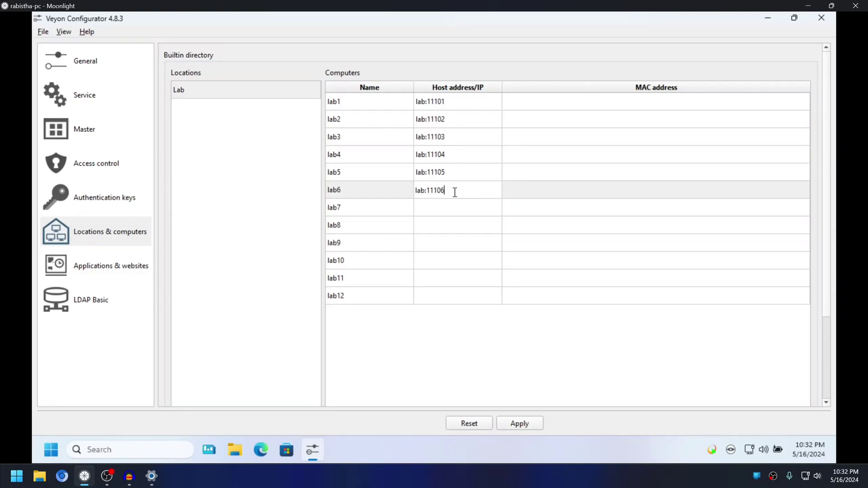
{"action": "key", "text": "Return"}
{"action": "double_click", "coordinate": [436, 208]}
{"action": "double_click", "coordinate": [434, 249]}
{"action": "key", "text": "Return"}
{"action": "double_click", "coordinate": [444, 258]}
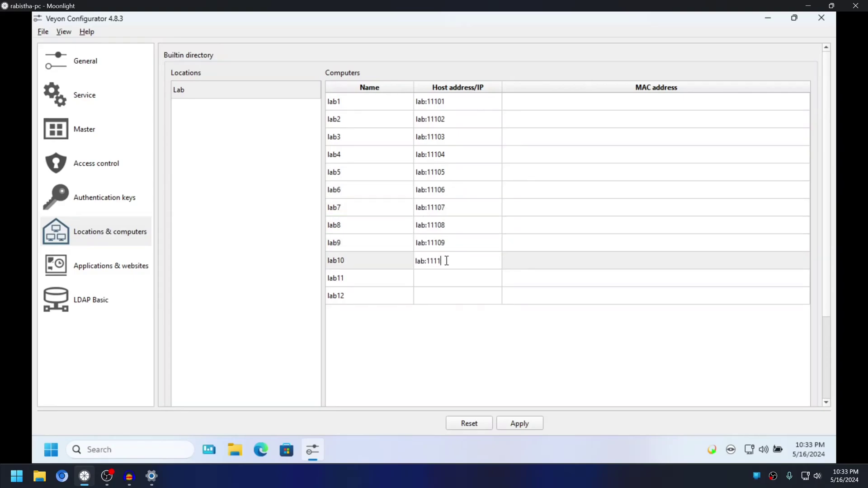
{"action": "type", "text": "0"}
{"action": "double_click", "coordinate": [432, 279]}
{"action": "double_click", "coordinate": [429, 299]}
{"action": "type", "text": "12"}
{"action": "key", "text": "Return"}
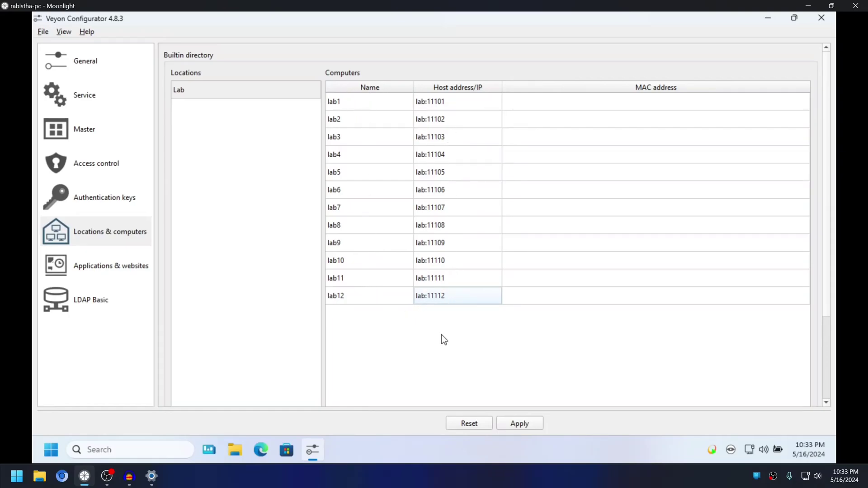
Apply the computer list, confirm restarting the Veyon service, and close Veyon Configurator
{"action": "left_click", "coordinate": [519, 423]}
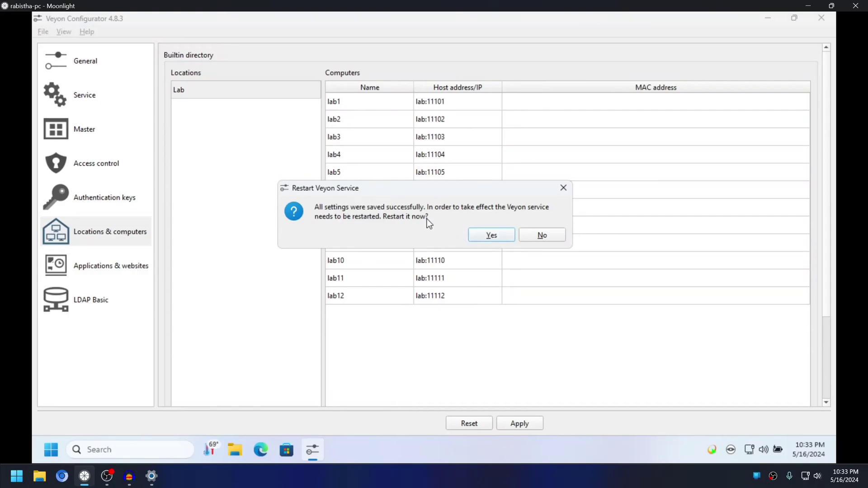
{"action": "left_click", "coordinate": [492, 235]}
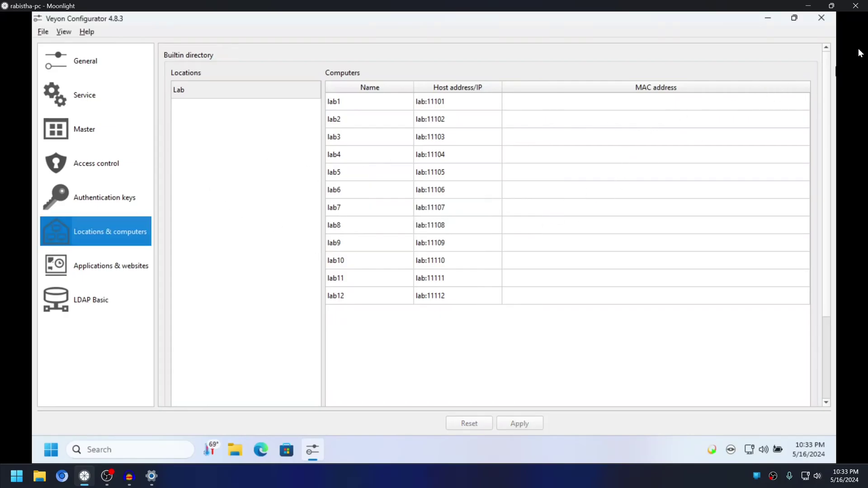
{"action": "left_click", "coordinate": [826, 21]}
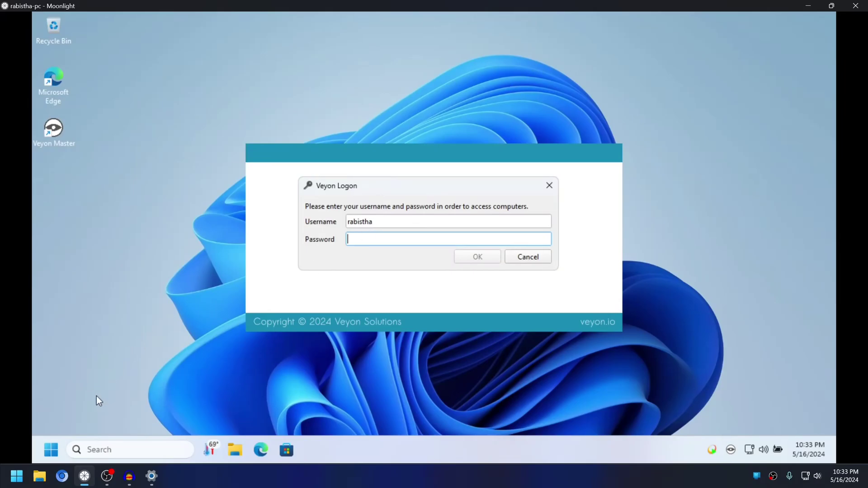
Launch Veyon Master and log in as rabistha by entering the password
{"action": "left_click", "coordinate": [49, 451]}
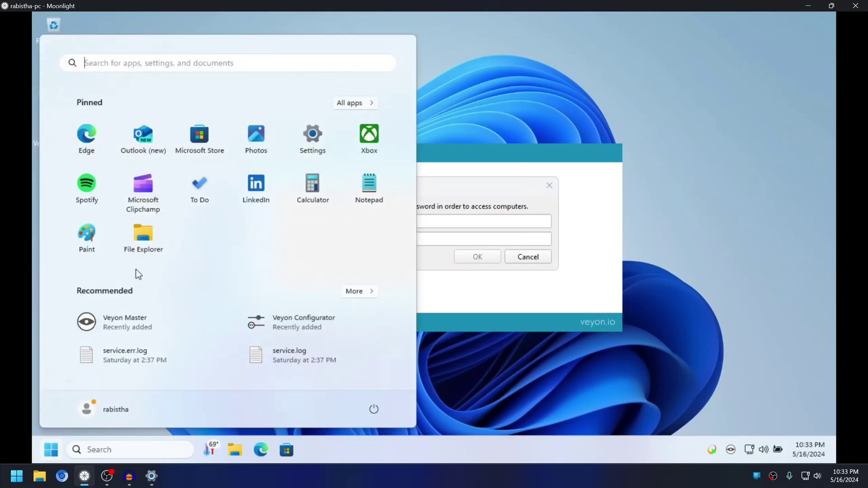
{"action": "left_click", "coordinate": [448, 239]}
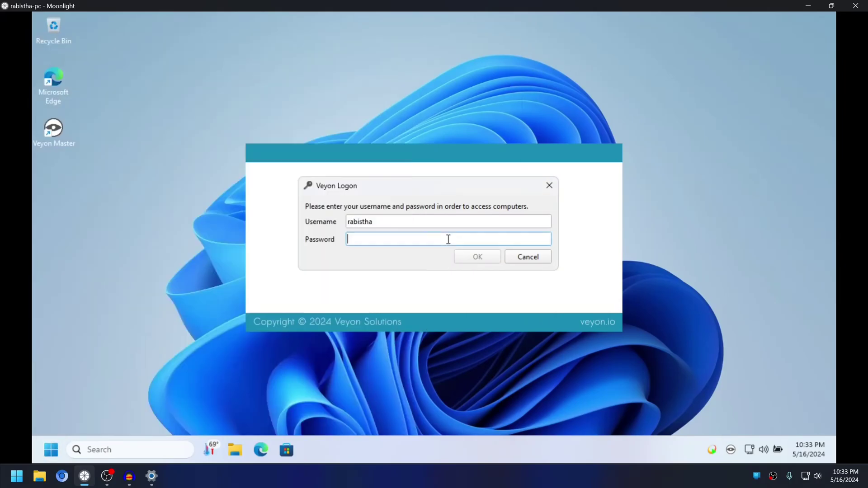
{"action": "type", "text": "********"}
{"action": "key", "text": "Return"}
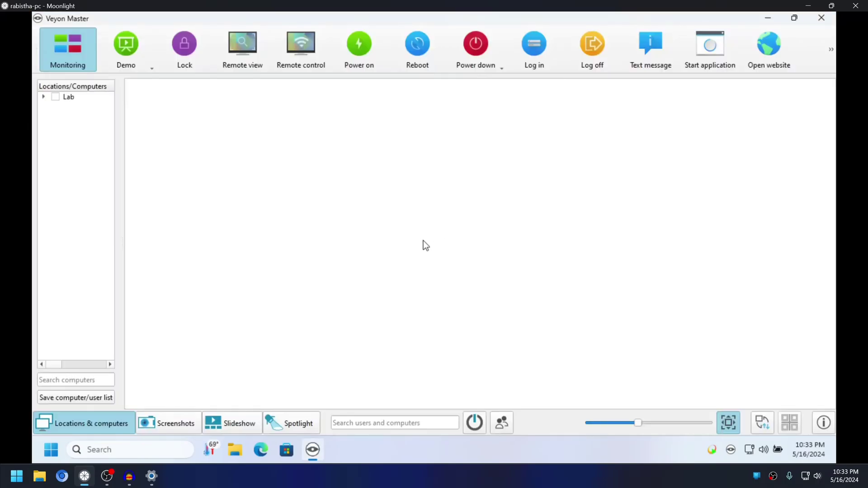
Tick the Lab location to monitor all twelve computers, then minimize the Moonlight window
{"action": "left_click", "coordinate": [43, 98]}
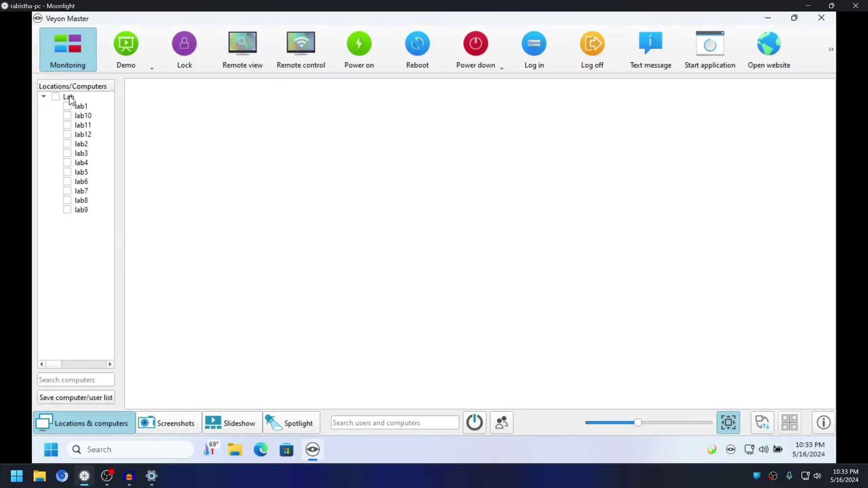
{"action": "left_click", "coordinate": [70, 99]}
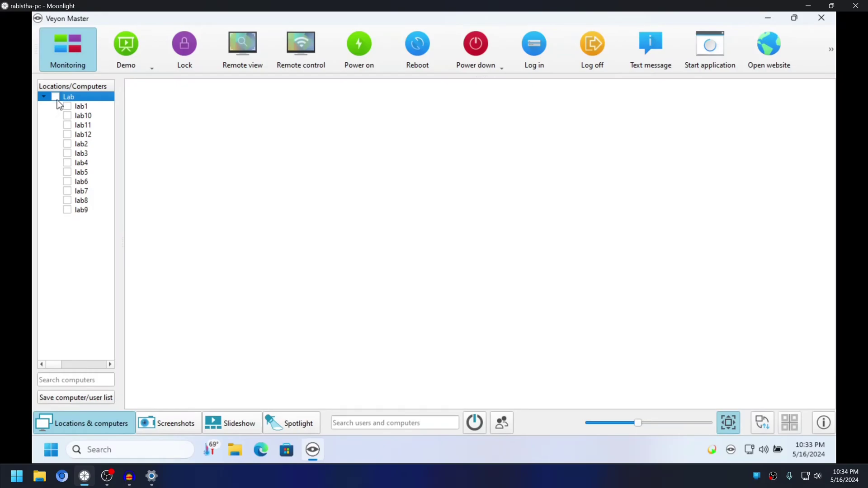
{"action": "left_click", "coordinate": [55, 97]}
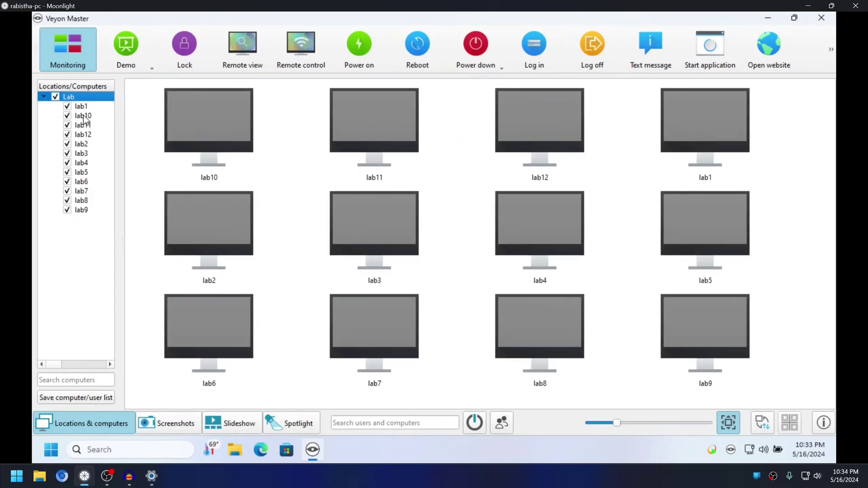
{"action": "mouse_move", "coordinate": [107, 476]}
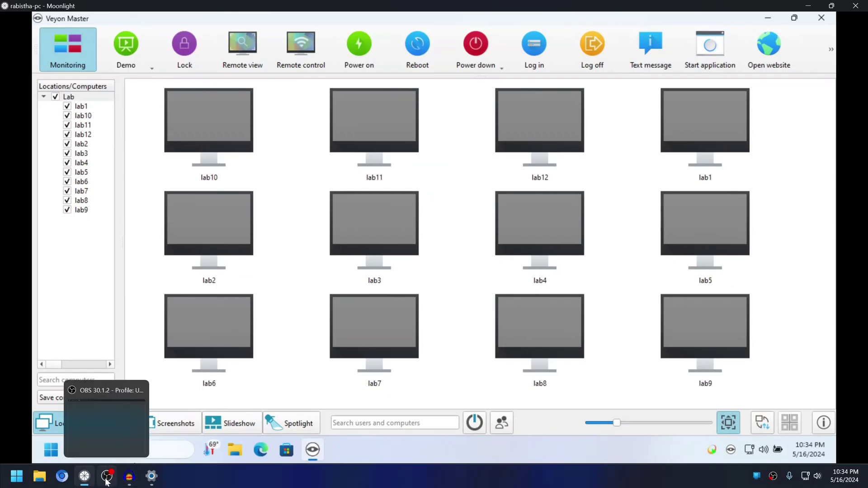
{"action": "left_click", "coordinate": [808, 6]}
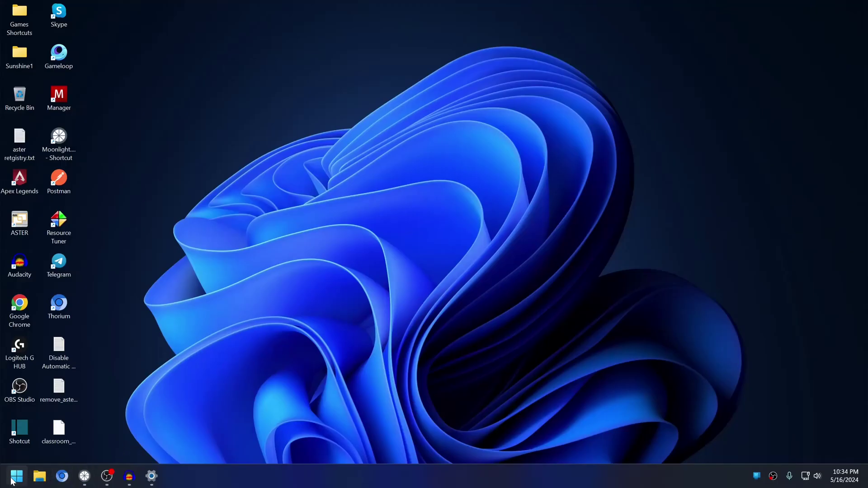
{"action": "left_click", "coordinate": [152, 475]}
{"action": "left_click", "coordinate": [620, 33]}
{"action": "key", "text": "super"}
{"action": "type", "text": "veyon"}
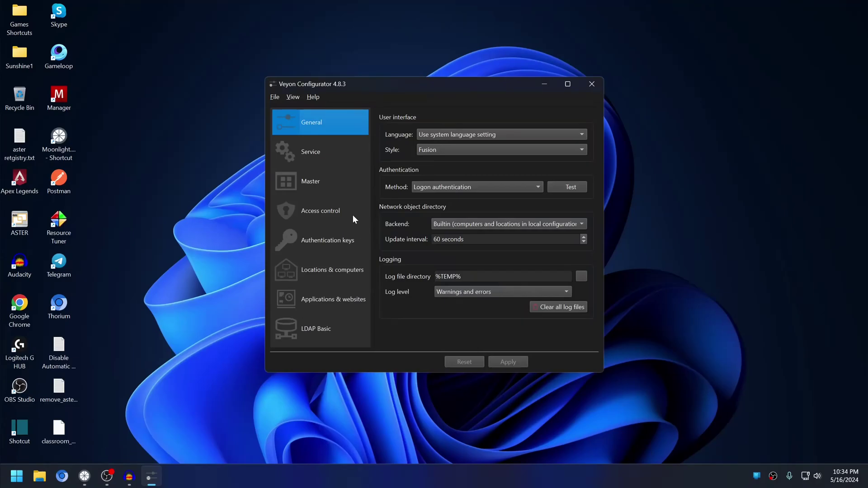
{"action": "left_click", "coordinate": [330, 237]}
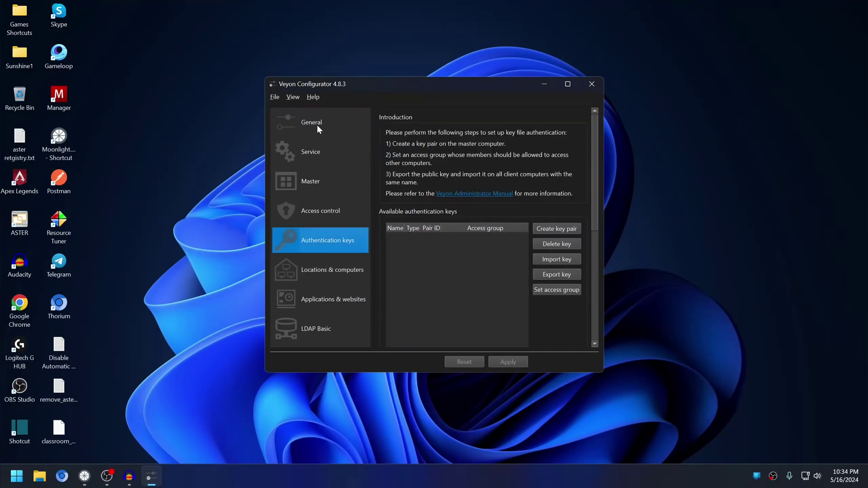
{"action": "left_click", "coordinate": [311, 151]}
{"action": "left_click", "coordinate": [318, 171]}
{"action": "left_click", "coordinate": [313, 155]}
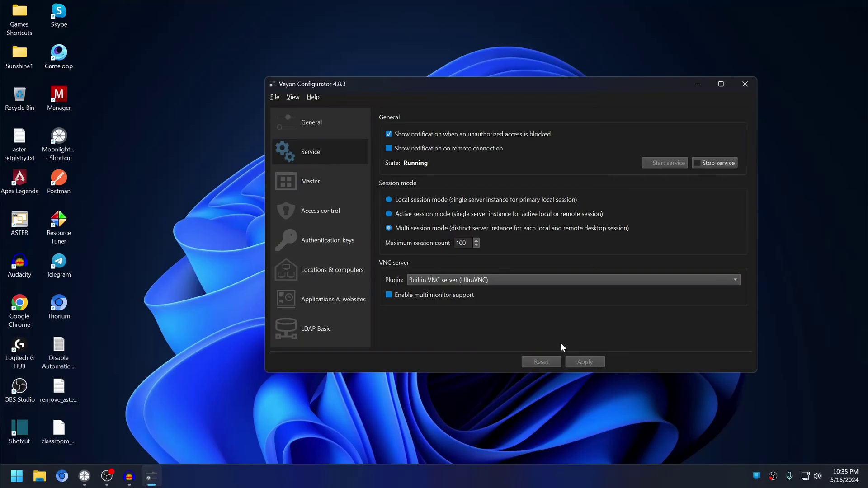
{"action": "left_click", "coordinate": [429, 282]}
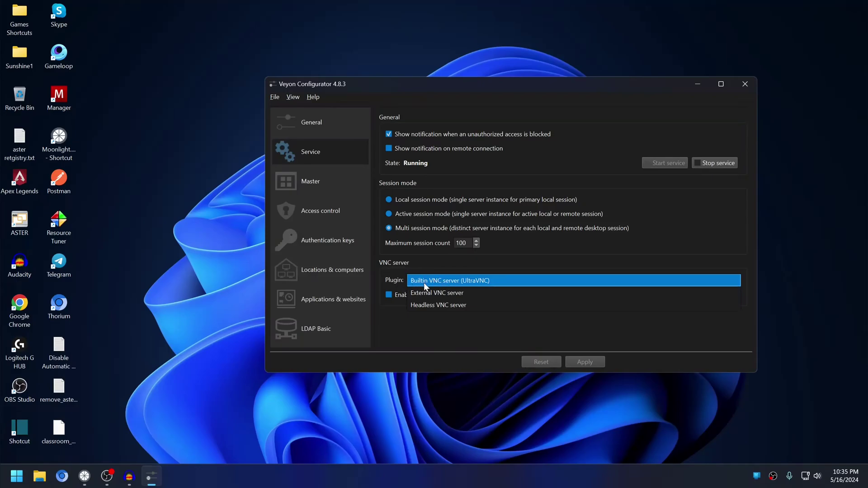
{"action": "left_click", "coordinate": [471, 281]}
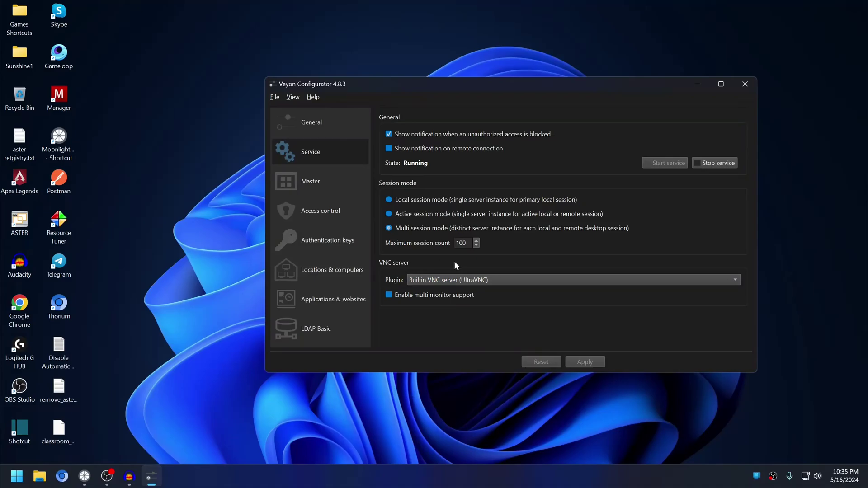
{"action": "left_click", "coordinate": [746, 84]}
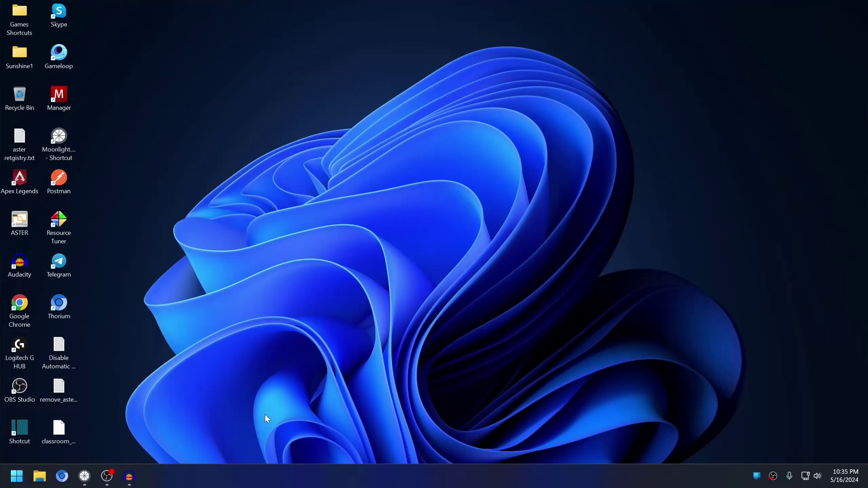
Search Start for 'environment' and open 'Edit environment variables for your account'
{"action": "left_click", "coordinate": [17, 476]}
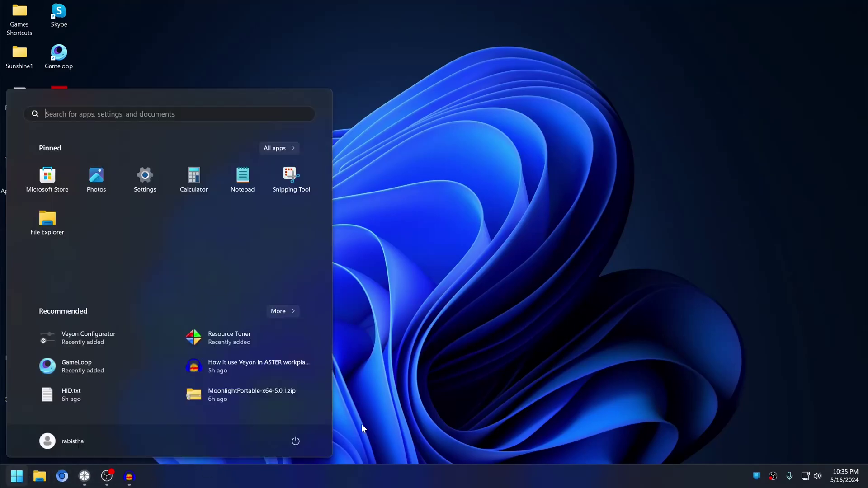
{"action": "type", "text": "ev"}
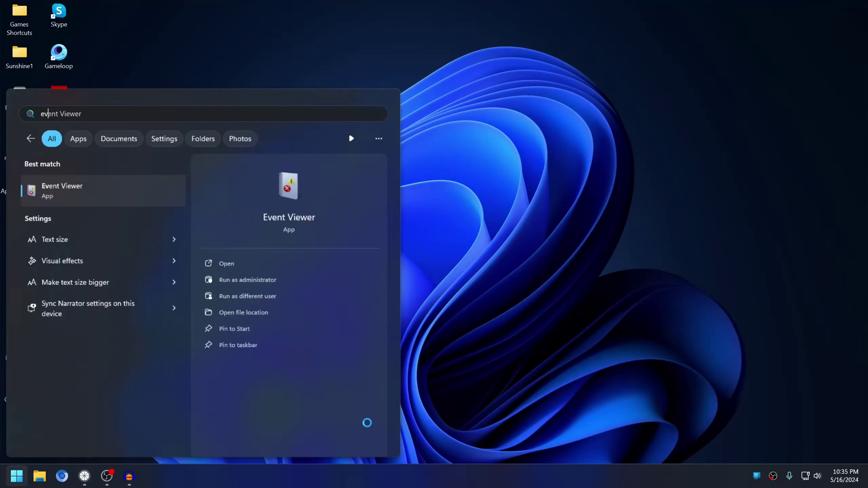
{"action": "key", "text": "BackSpace"}
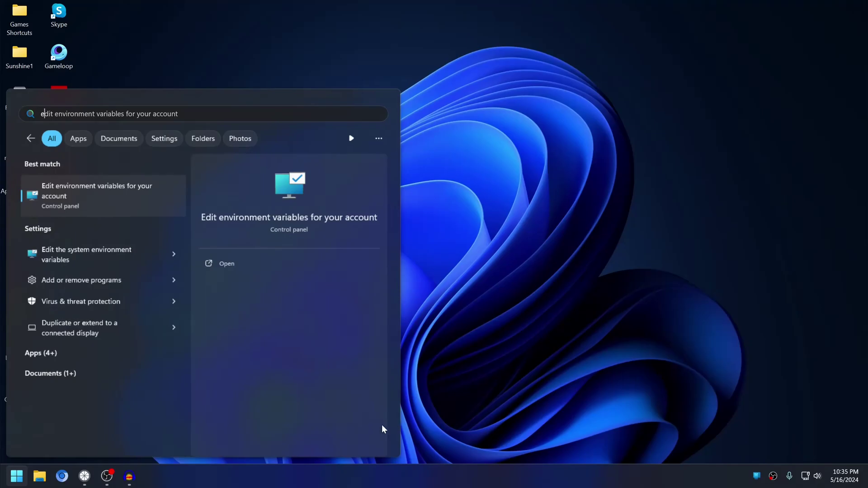
{"action": "key", "text": "BackSpace"}
{"action": "type", "text": "envir"}
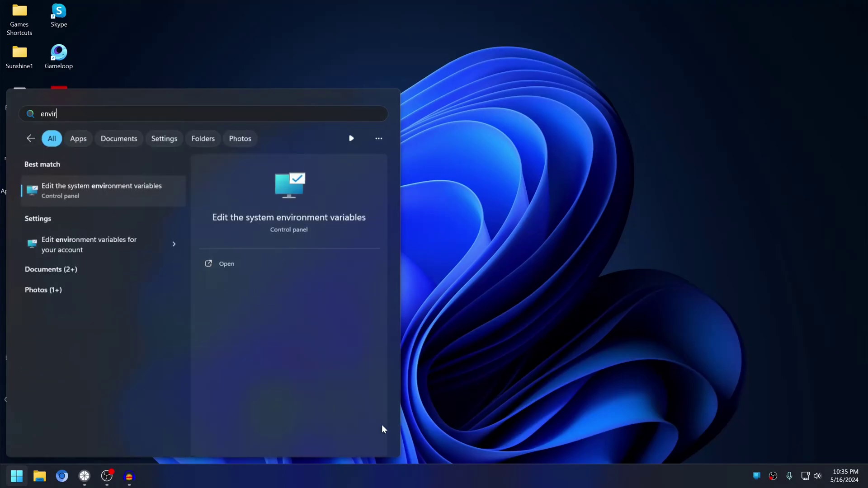
{"action": "type", "text": "onment"}
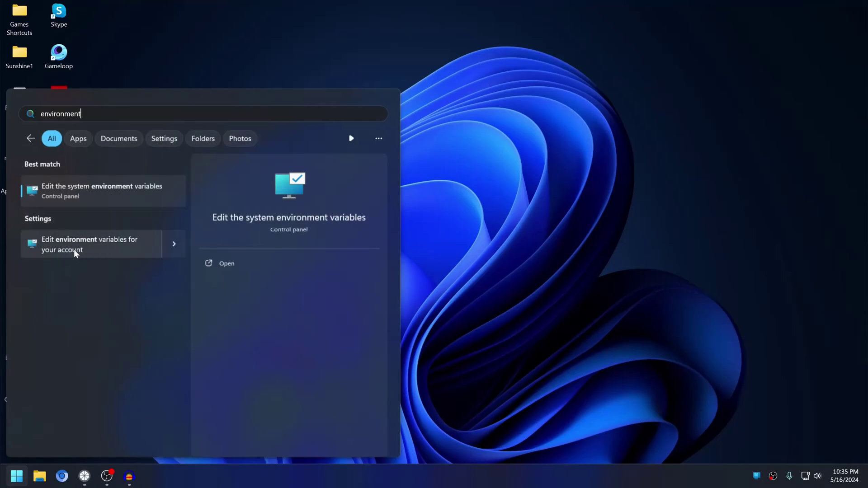
{"action": "left_click", "coordinate": [95, 247]}
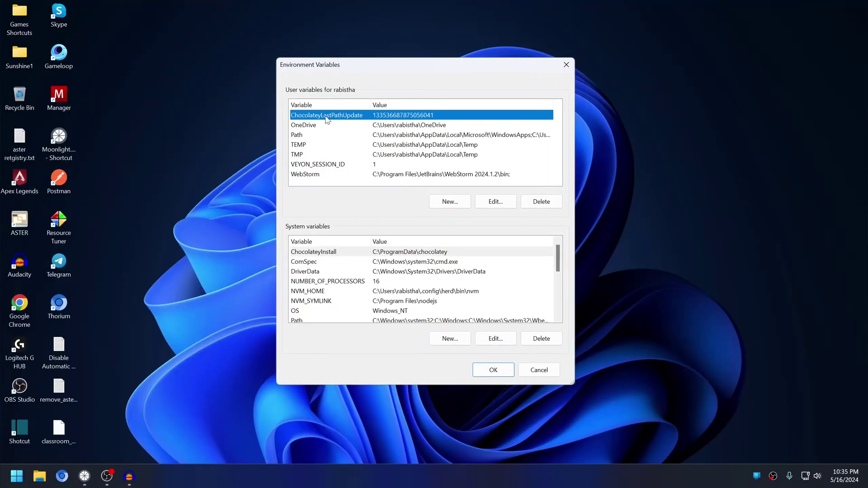
Delete the existing VEYON_SESSION_ID user variable and begin a new one
{"action": "left_click", "coordinate": [311, 165]}
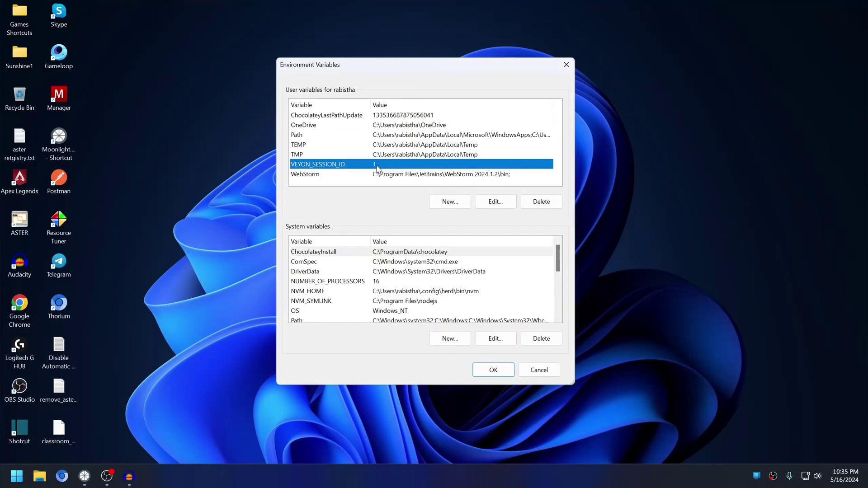
{"action": "left_click", "coordinate": [541, 202]}
{"action": "left_click", "coordinate": [450, 202]}
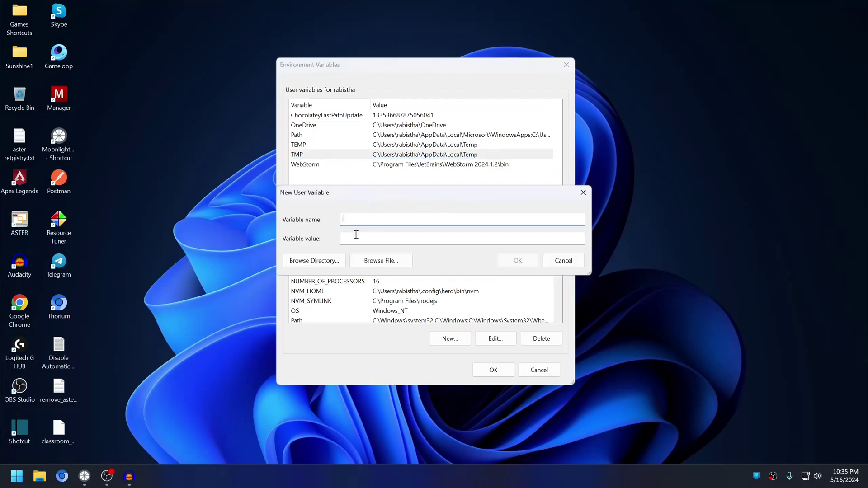
{"action": "type", "text": "VEYON_SESSION_ID"}
Create user variable VEYON_SESSION_ID with value 1 and save, closing Environment Variables
{"action": "key", "text": "Tab"}
{"action": "type", "text": "1"}
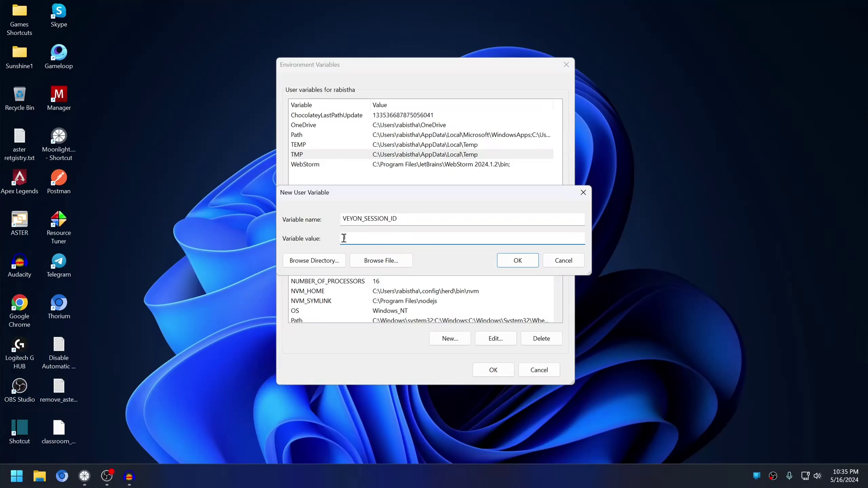
{"action": "left_click", "coordinate": [520, 260]}
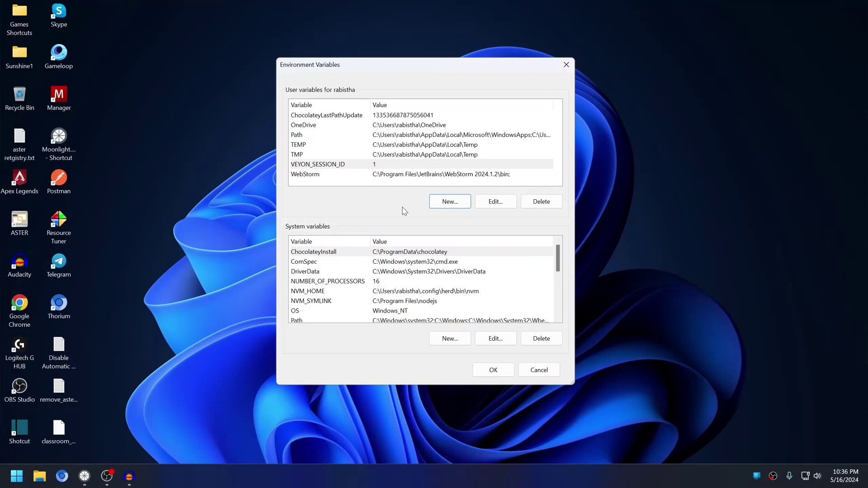
{"action": "left_click", "coordinate": [496, 370]}
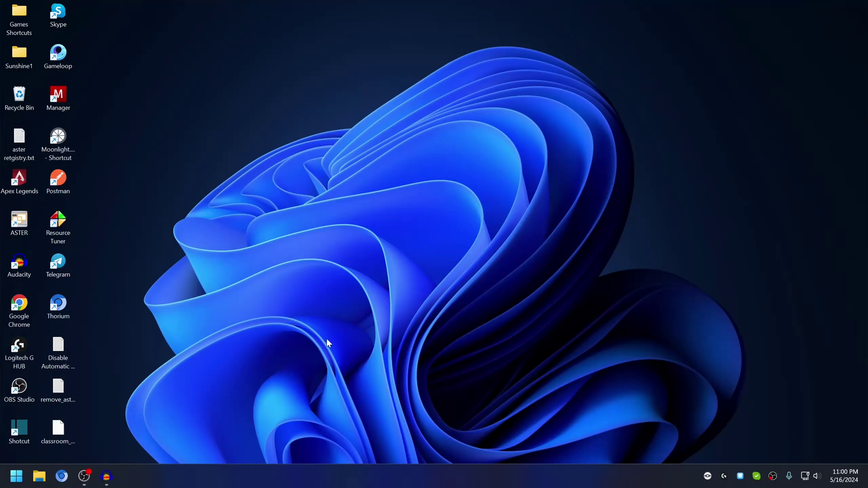
Launch Moonlight from a Start menu search
{"action": "left_click", "coordinate": [16, 477]}
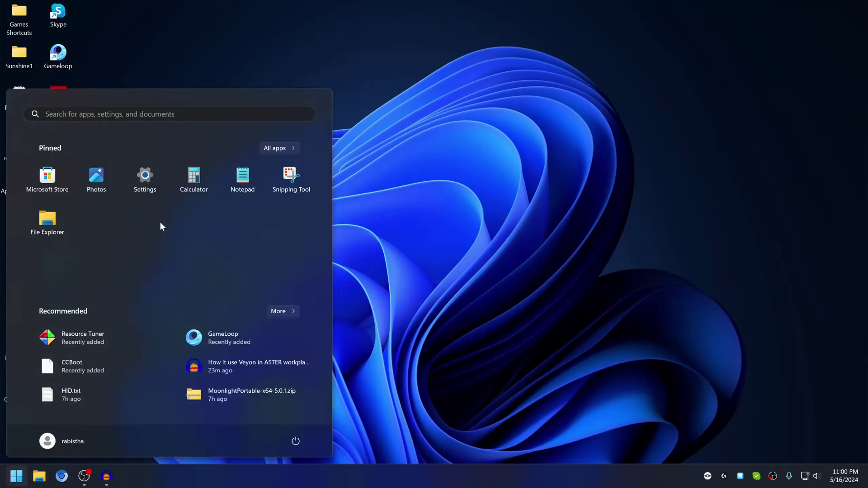
{"action": "left_click", "coordinate": [445, 268]}
{"action": "key", "text": "super"}
{"action": "type", "text": "moo"}
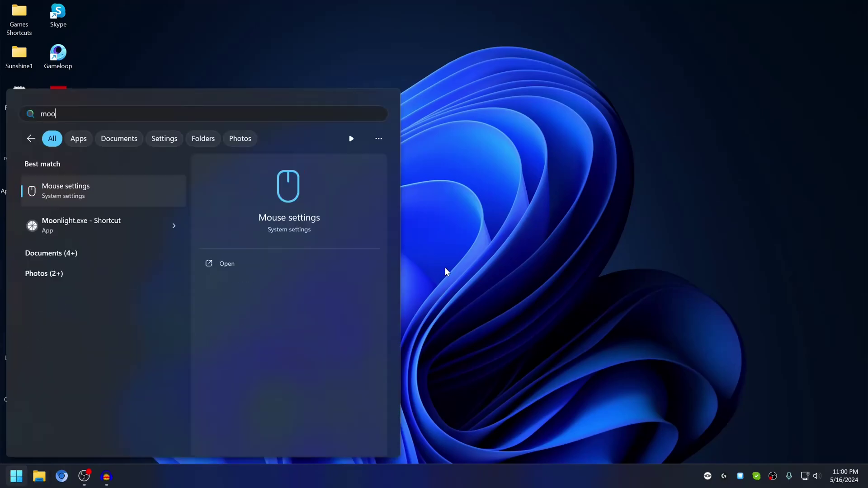
{"action": "type", "text": "nlight"}
{"action": "key", "text": "Return"}
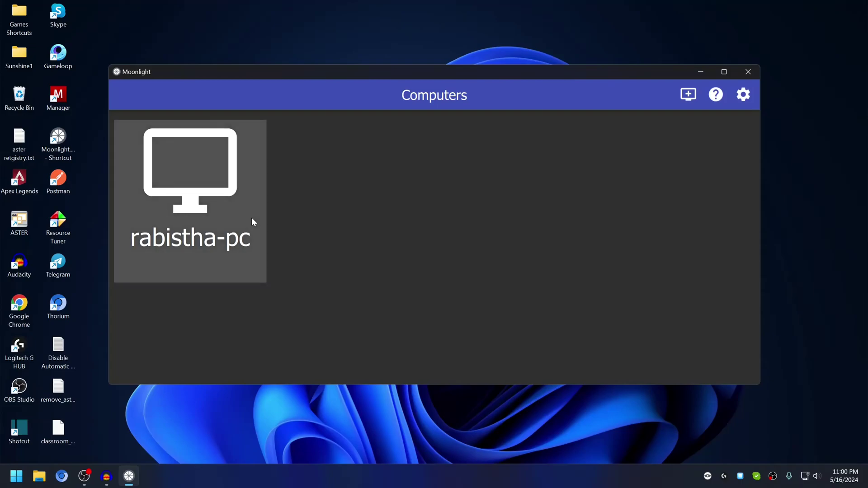
Start streaming rabistha-pc's desktop in Moonlight, showing Veyon Master monitoring Lab
{"action": "left_click", "coordinate": [251, 222]}
{"action": "left_click", "coordinate": [177, 164]}
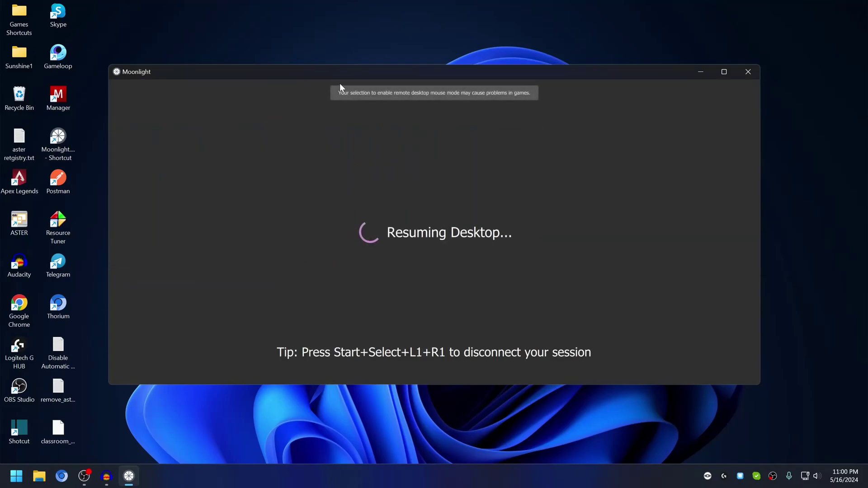
{"action": "left_click_drag", "start_coordinate": [337, 77], "coordinate": [354, 57]}
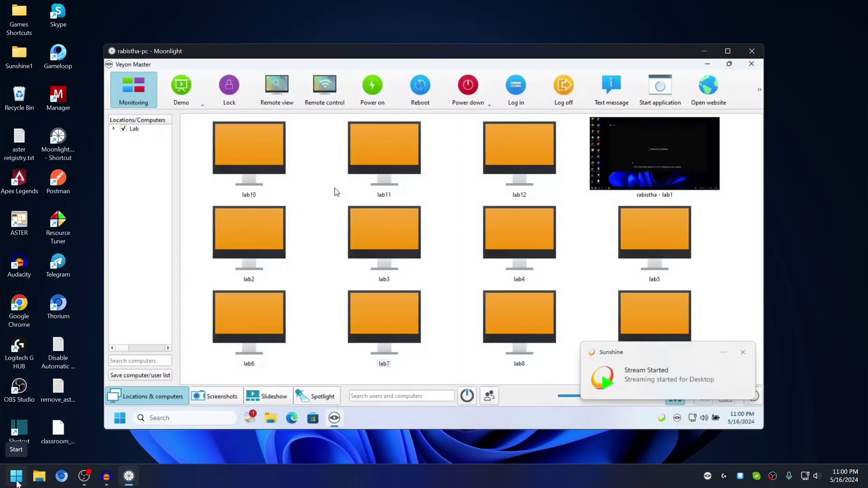
Browse File Explorer to C:\Program Files\Veyon and select veyon-server.exe
{"action": "left_click", "coordinate": [39, 476]}
{"action": "double_click", "coordinate": [225, 167]}
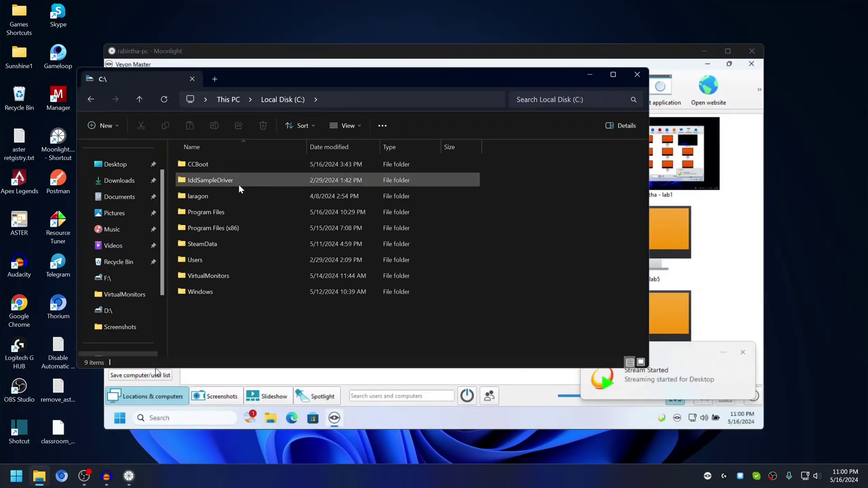
{"action": "double_click", "coordinate": [221, 216]}
{"action": "scroll", "coordinate": [224, 224], "scroll_direction": "down", "scroll_amount": 10}
{"action": "left_click", "coordinate": [228, 225]}
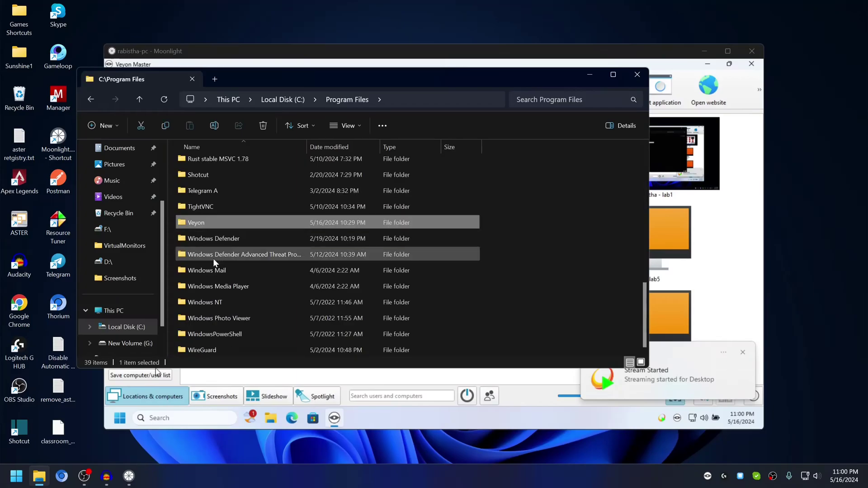
{"action": "double_click", "coordinate": [208, 227]}
{"action": "left_click", "coordinate": [222, 271]}
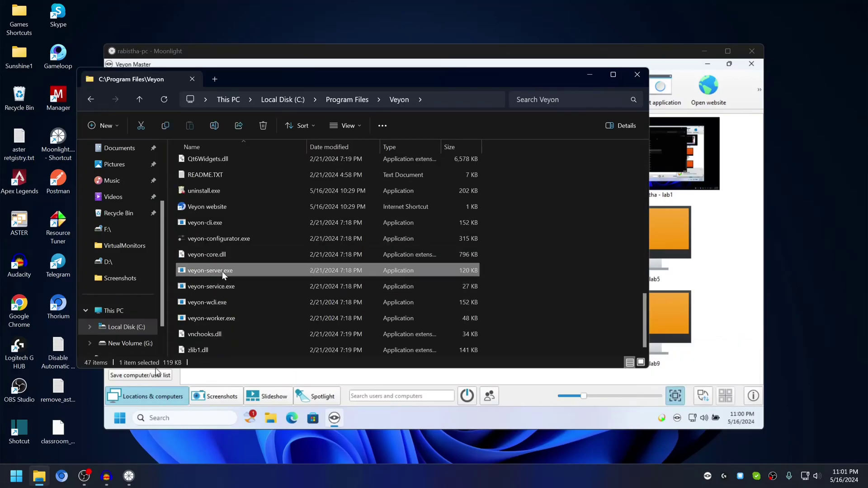
{"action": "mouse_move", "coordinate": [210, 271]}
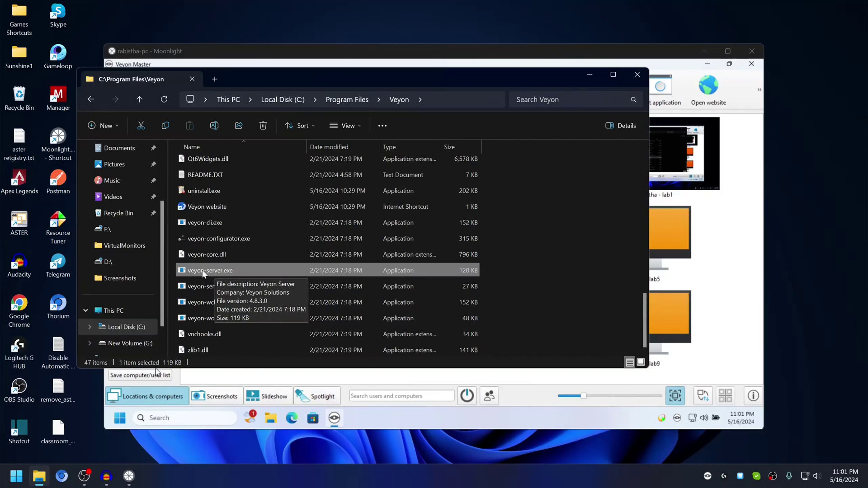
Go to shell:startup and check the veyon-server.exe shortcut in the Startup folder
{"action": "left_click", "coordinate": [446, 99]}
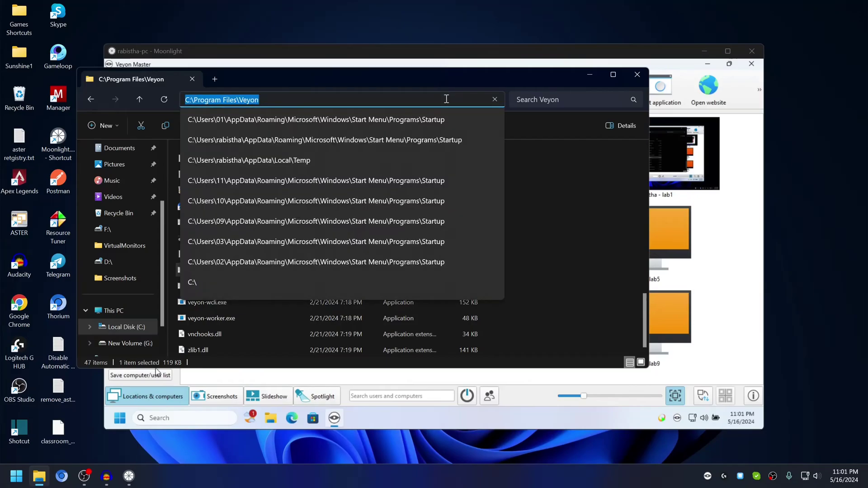
{"action": "type", "text": "shell:"}
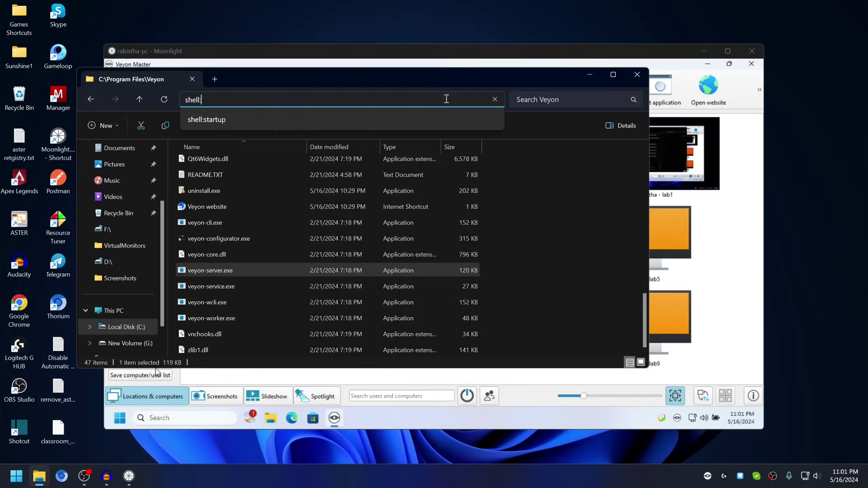
{"action": "type", "text": "raup"}
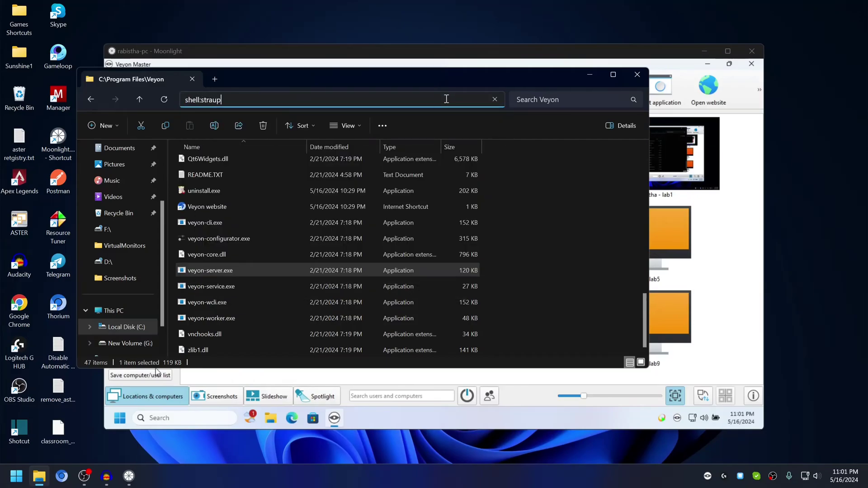
{"action": "type", "text": "tup"}
{"action": "key", "text": "Return"}
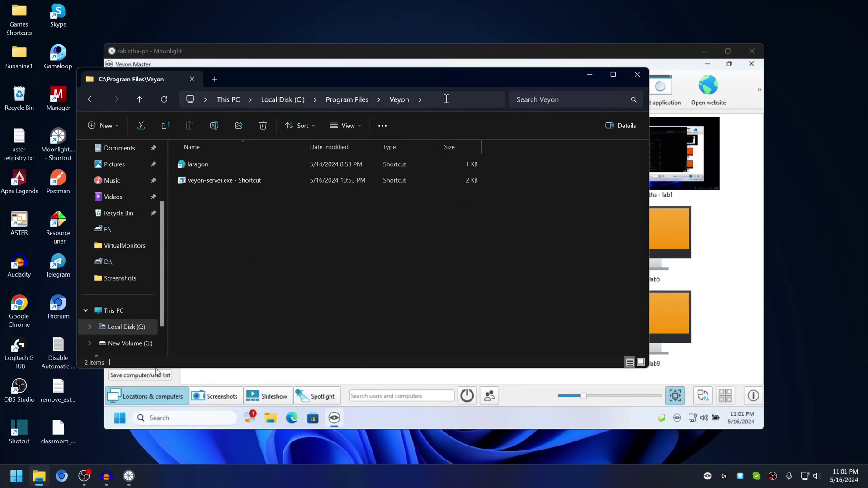
{"action": "left_click", "coordinate": [234, 184]}
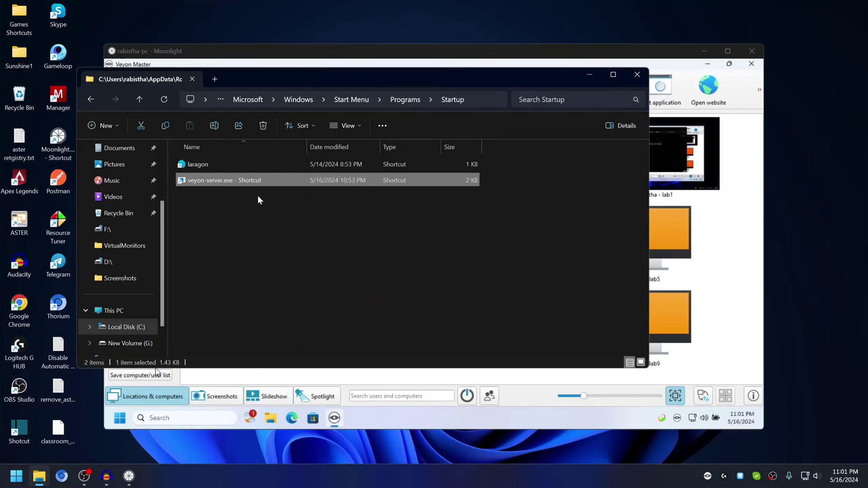
{"action": "left_click", "coordinate": [305, 254]}
Maximize Explorer and edit the path's user name to open the other account's Startup folder
{"action": "left_click_drag", "start_coordinate": [495, 81], "coordinate": [138, 73]}
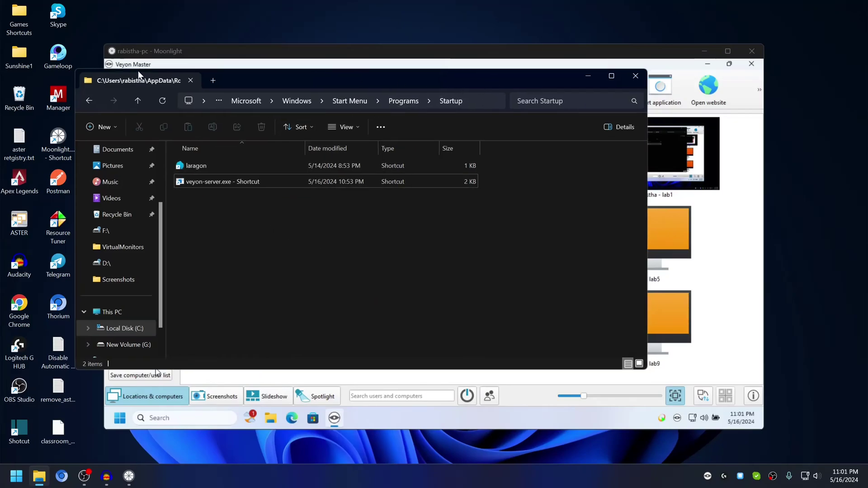
{"action": "double_click", "coordinate": [305, 79]}
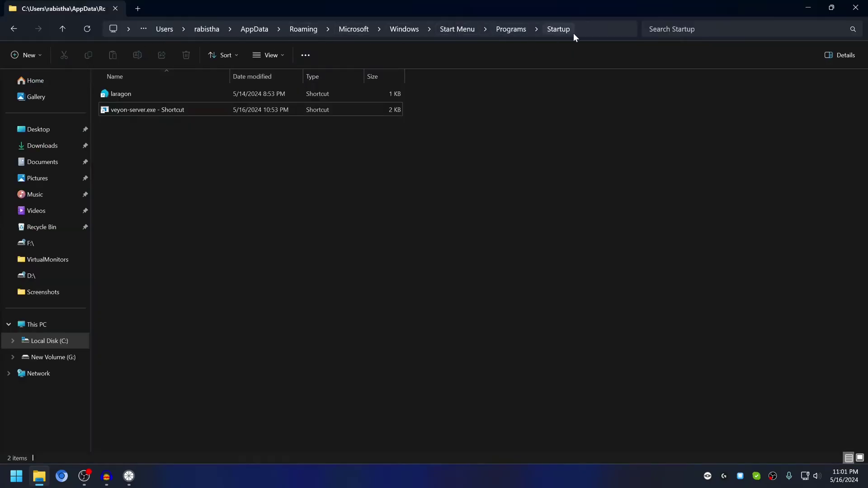
{"action": "left_click", "coordinate": [543, 32]}
{"action": "double_click", "coordinate": [151, 28]}
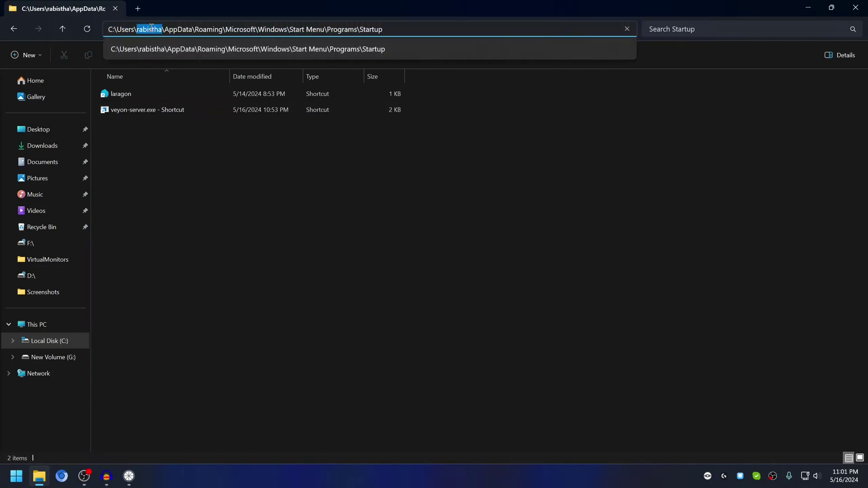
{"action": "type", "text": "0"}
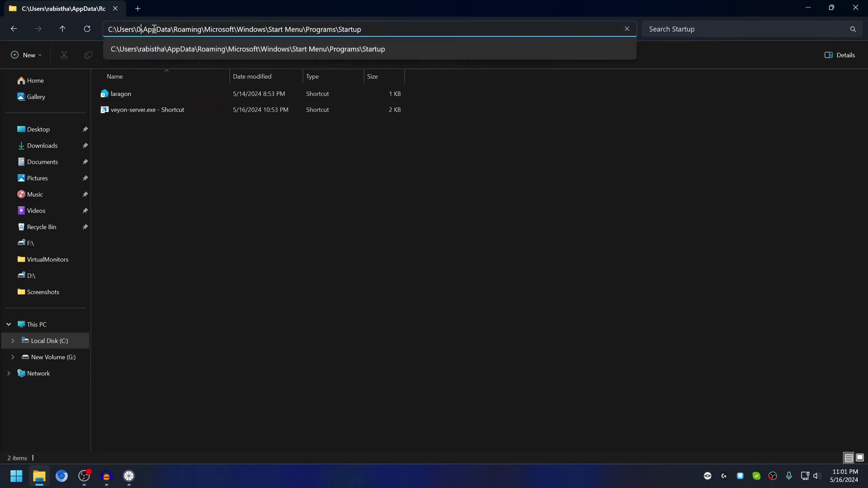
{"action": "type", "text": "1"}
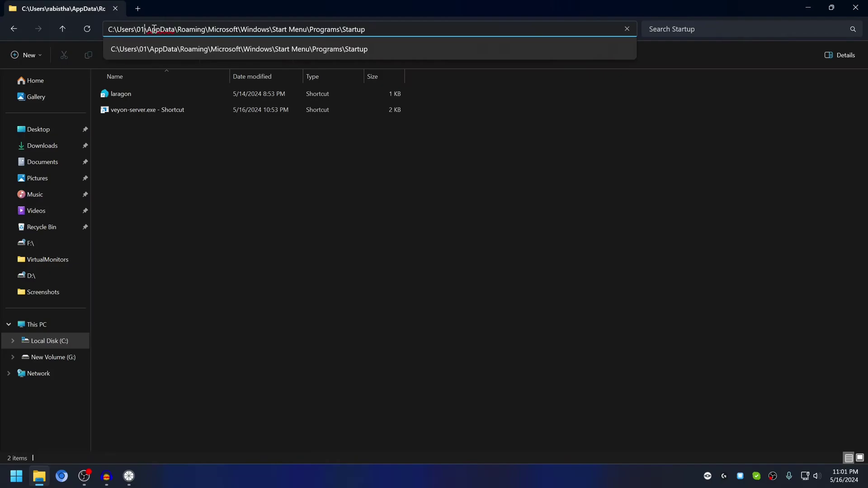
{"action": "key", "text": "Return"}
Check the veyon-server.exe shortcut there and close File Explorer
{"action": "left_click", "coordinate": [129, 118]}
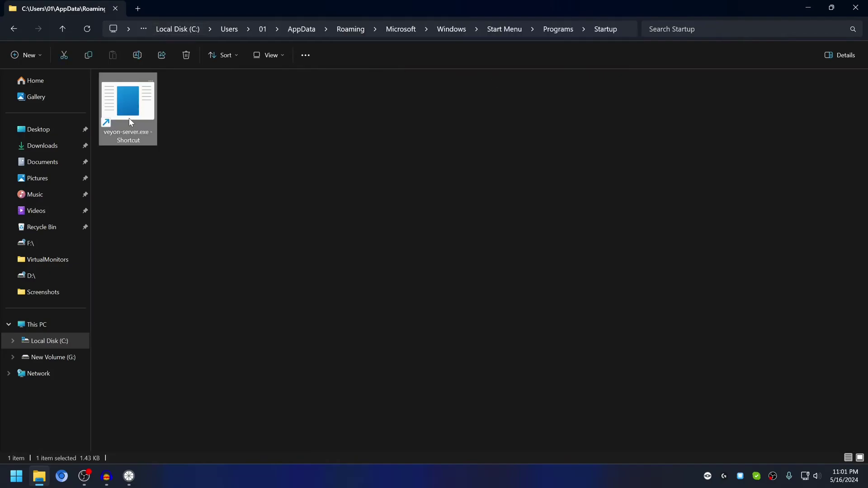
{"action": "left_click", "coordinate": [220, 155]}
{"action": "left_click", "coordinate": [856, 7]}
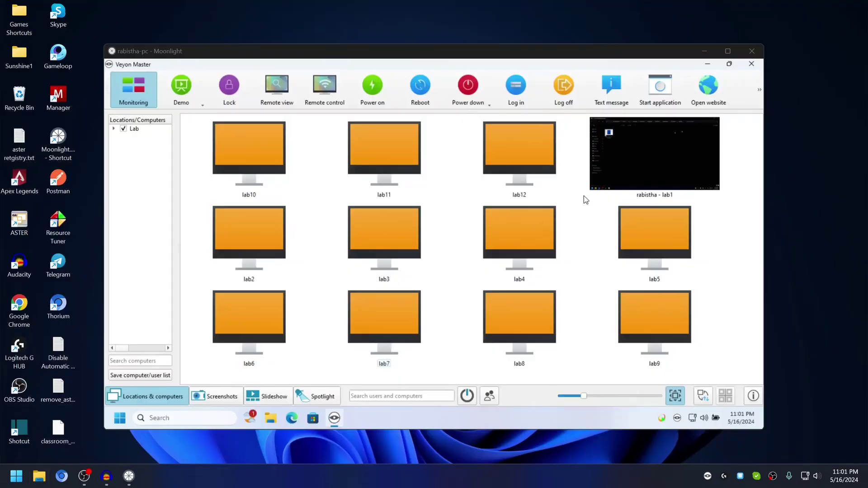
Select the lab1 tile in Veyon Master and launch ASTER Control from its desktop shortcut
{"action": "left_click", "coordinate": [644, 165]}
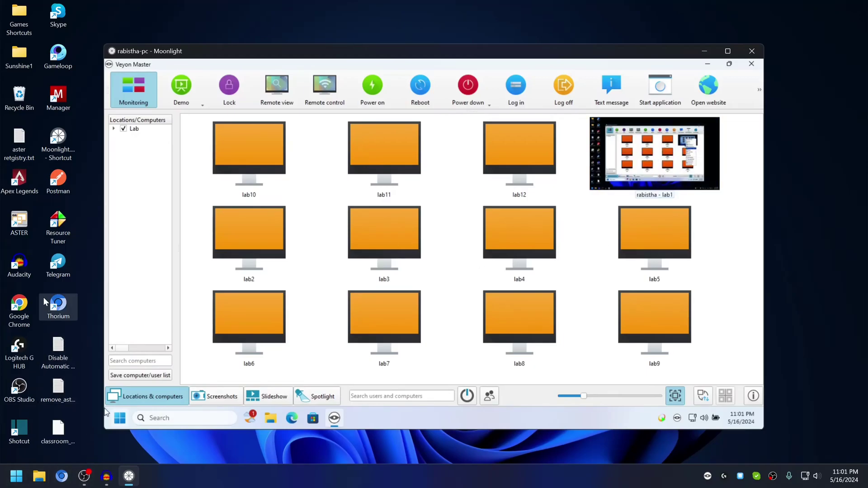
{"action": "left_click", "coordinate": [17, 223]}
{"action": "double_click", "coordinate": [17, 223]}
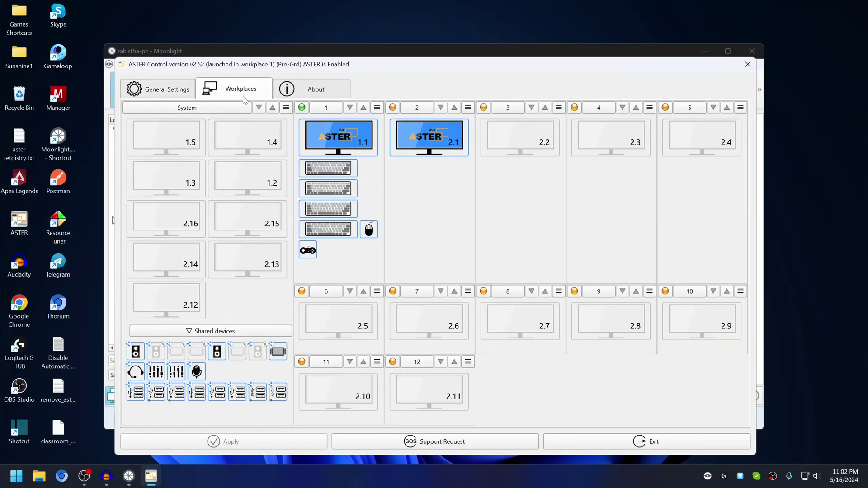
Force workplace 2 to log on again from its ASTER Control menu and dismiss the security notification
{"action": "left_click", "coordinate": [39, 476]}
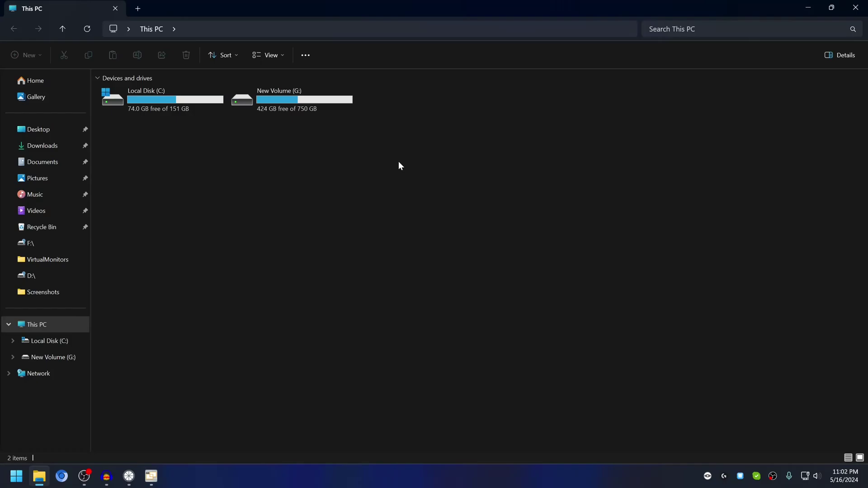
{"action": "left_click", "coordinate": [807, 9]}
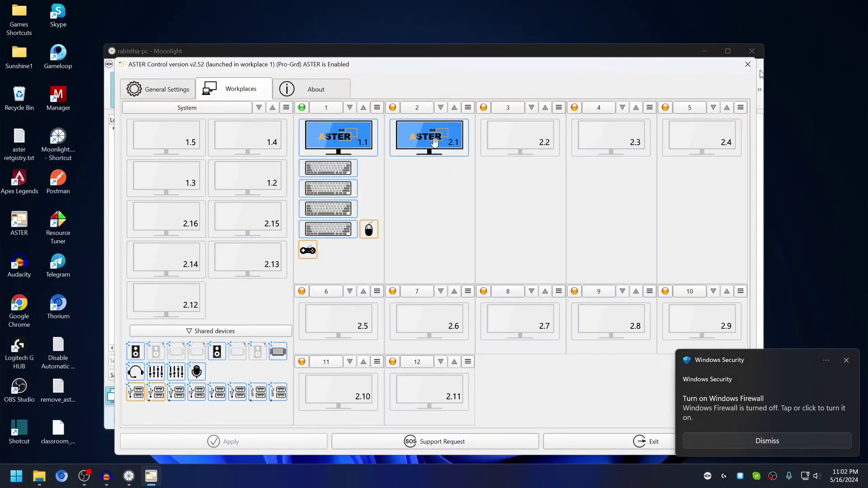
{"action": "left_click", "coordinate": [468, 109]}
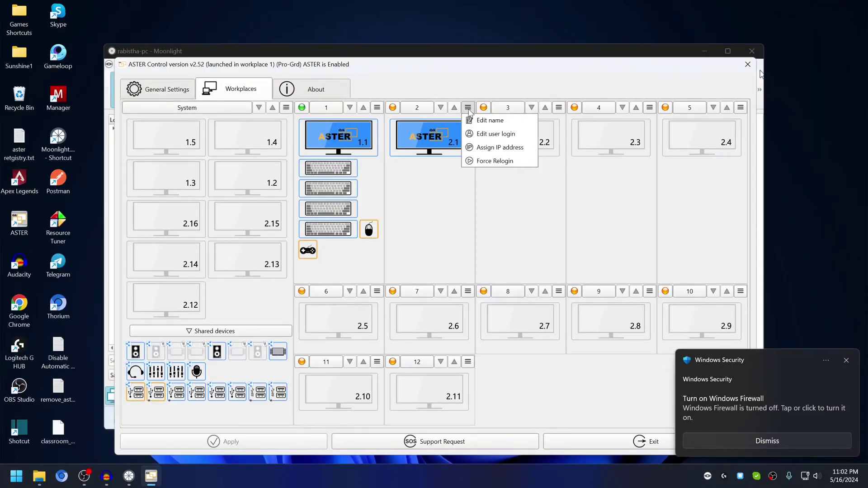
{"action": "left_click", "coordinate": [479, 163]}
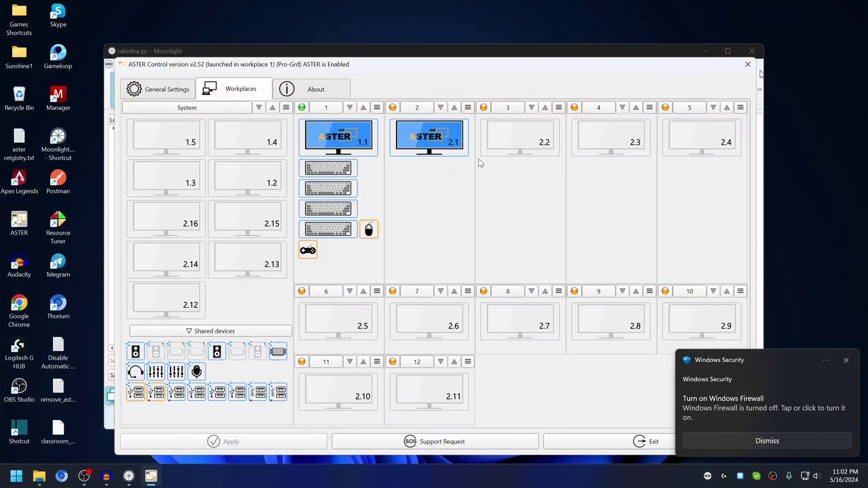
{"action": "left_click", "coordinate": [846, 361]}
{"action": "mouse_move", "coordinate": [106, 477]}
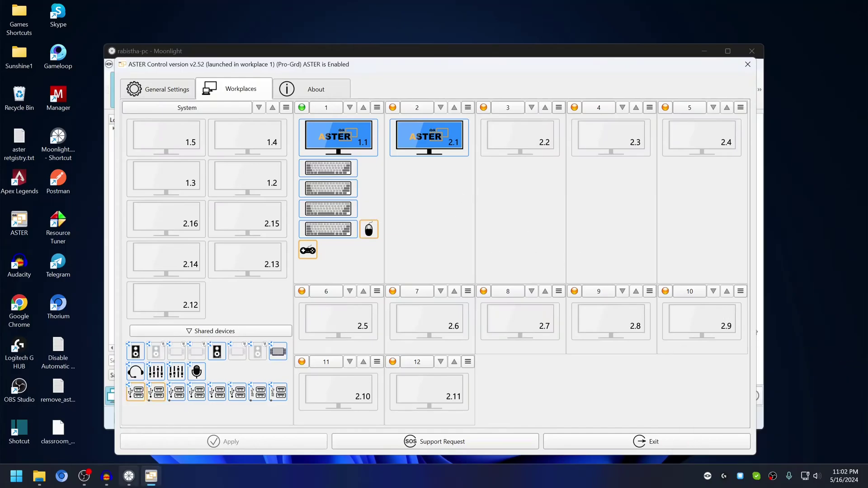
Check the lab2 tile in Veyon Master, then return to ASTER Control
{"action": "left_click", "coordinate": [129, 476]}
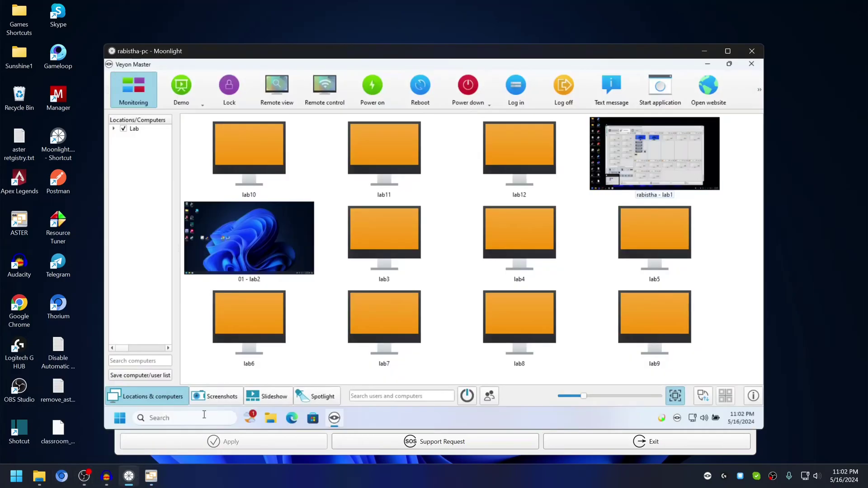
{"action": "left_click", "coordinate": [248, 247]}
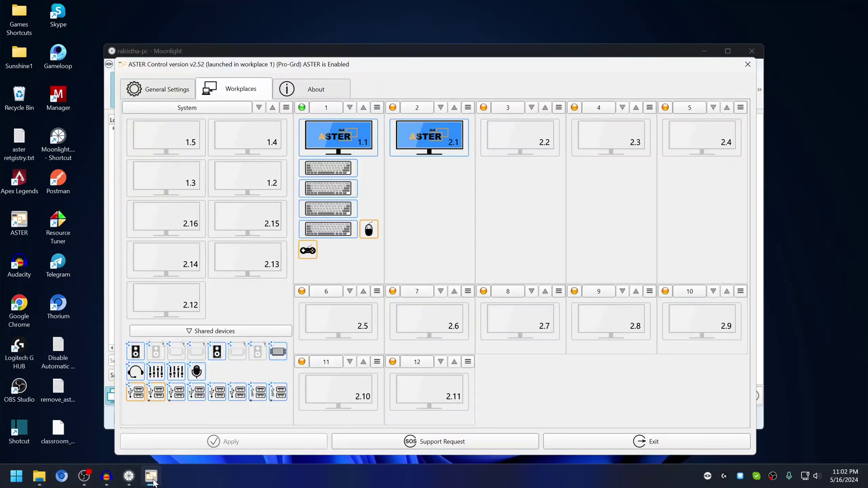
{"action": "left_click", "coordinate": [151, 476]}
Start workplaces 3 and 4 on monitors 2.2 and 2.3 from their ASTER Control menus
{"action": "left_click", "coordinate": [558, 107]}
{"action": "left_click", "coordinate": [649, 107]}
{"action": "left_click", "coordinate": [685, 160]}
{"action": "left_click", "coordinate": [377, 291]}
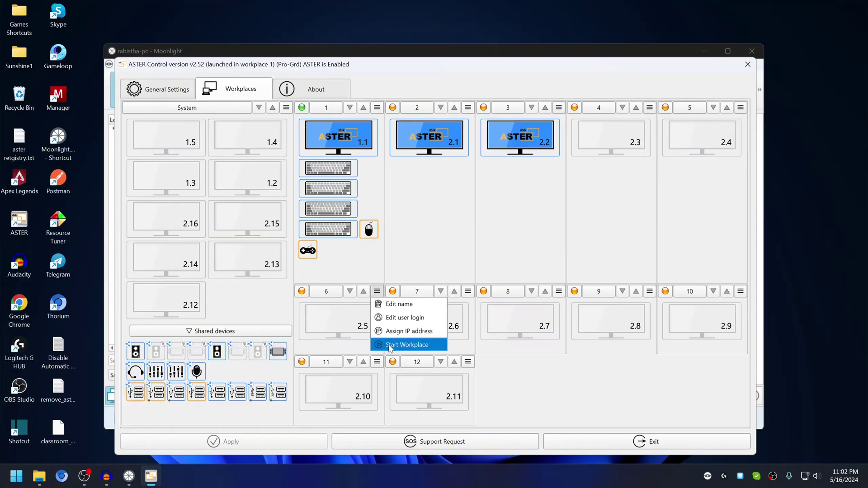
{"action": "left_click", "coordinate": [414, 345]}
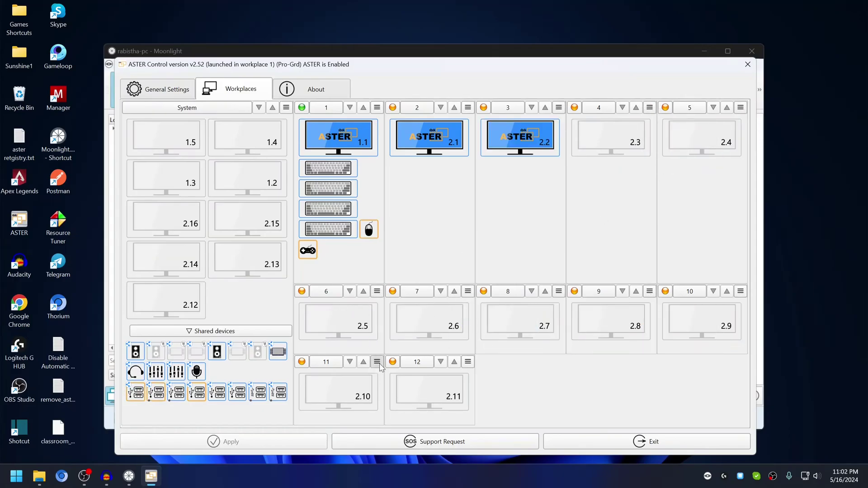
{"action": "left_click", "coordinate": [467, 361]}
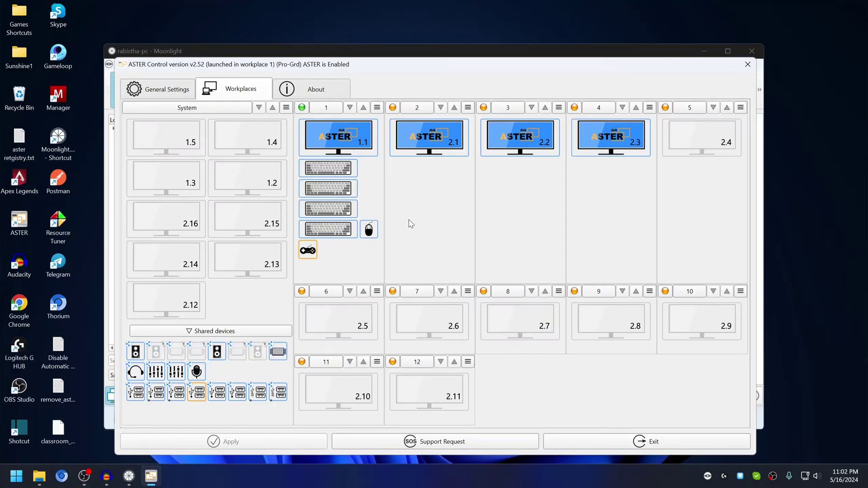
Check the lab2, lab3, lab4 and lab5 tiles for live desktop thumbnails and connection tooltips
{"action": "left_click", "coordinate": [128, 476]}
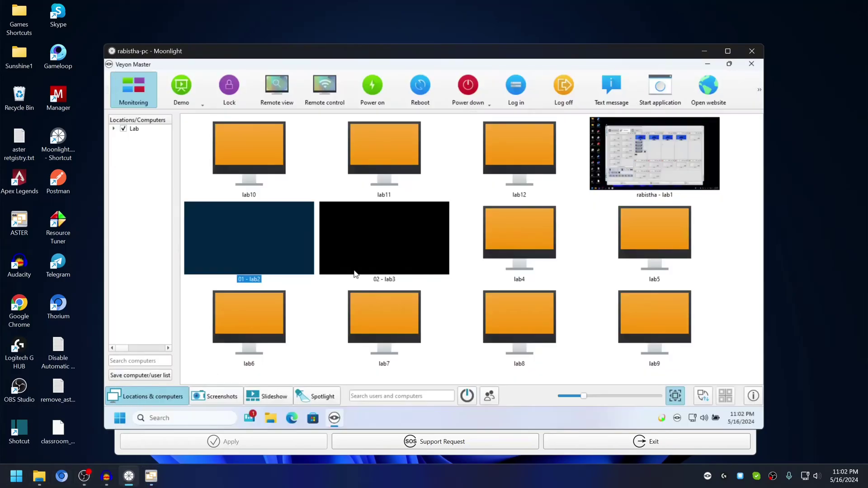
{"action": "left_click", "coordinate": [379, 235]}
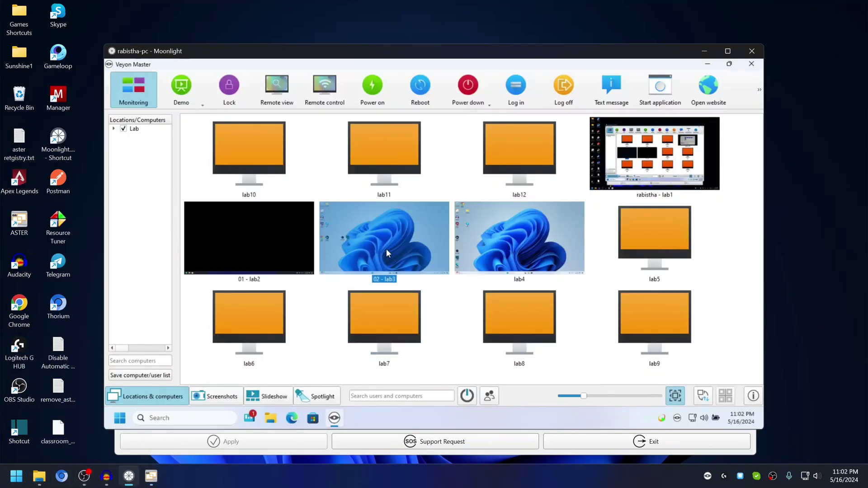
{"action": "left_click", "coordinate": [521, 236]}
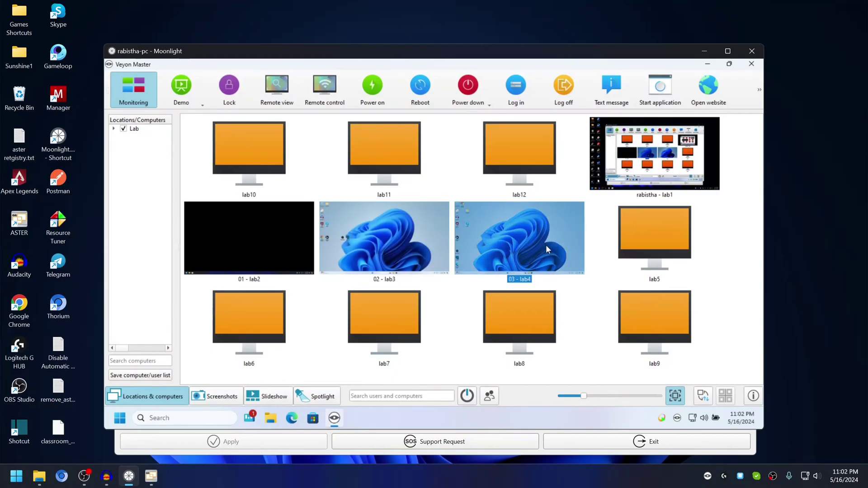
{"action": "mouse_move", "coordinate": [384, 237]}
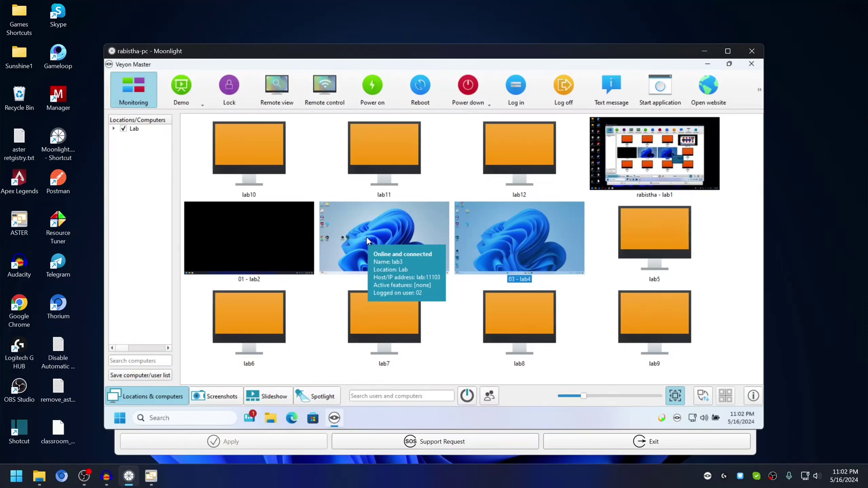
{"action": "left_click", "coordinate": [262, 243]}
{"action": "left_click", "coordinate": [638, 229]}
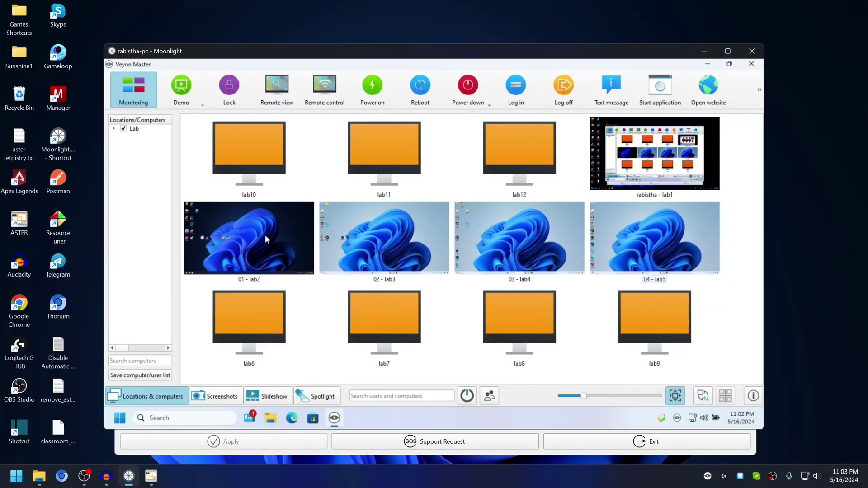
{"action": "left_click", "coordinate": [234, 224]}
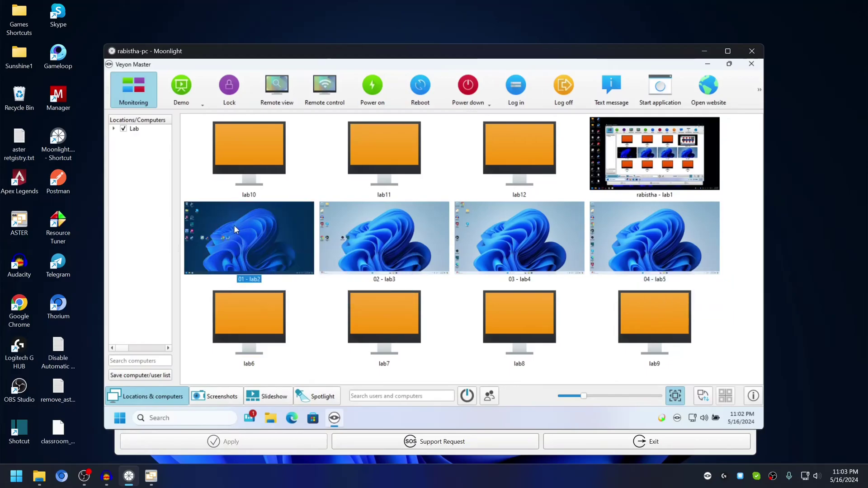
Lock the lab2 computer's screen, then unlock it so its desktop returns
{"action": "right_click", "coordinate": [233, 224]}
{"action": "left_click", "coordinate": [247, 238]}
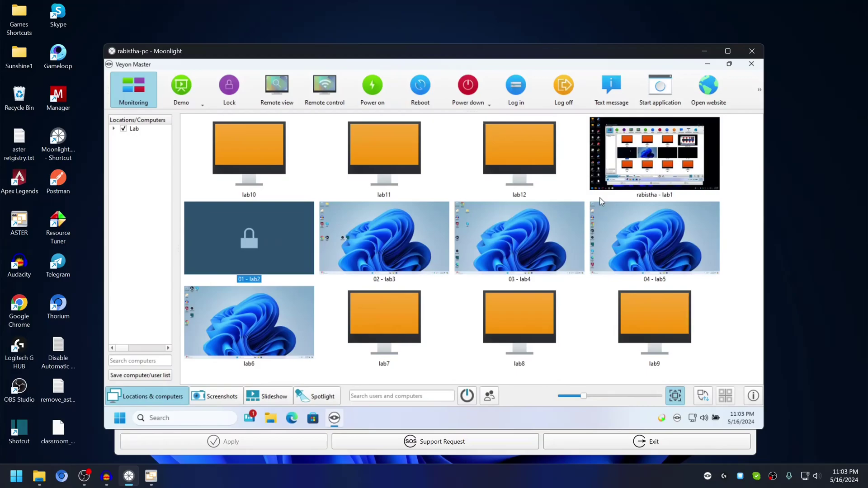
{"action": "right_click", "coordinate": [264, 229]}
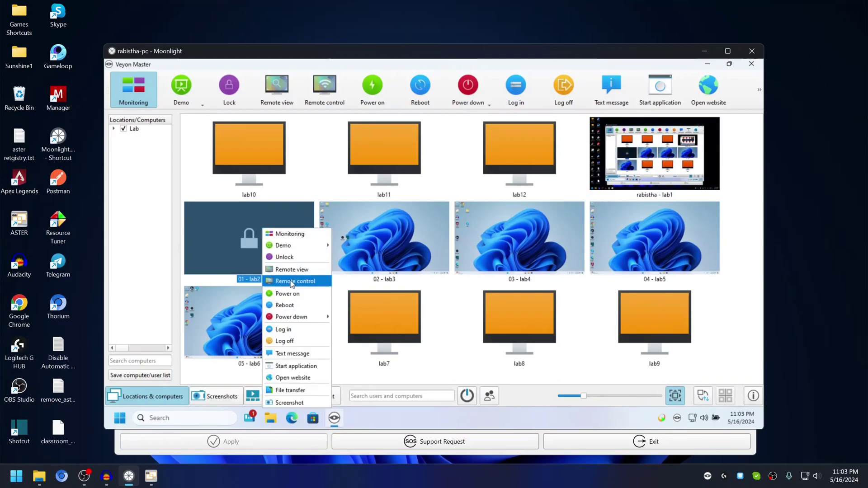
{"action": "left_click", "coordinate": [292, 259]}
Bring up the action menus for the lab3 and lab1 computers
{"action": "left_click", "coordinate": [360, 252]}
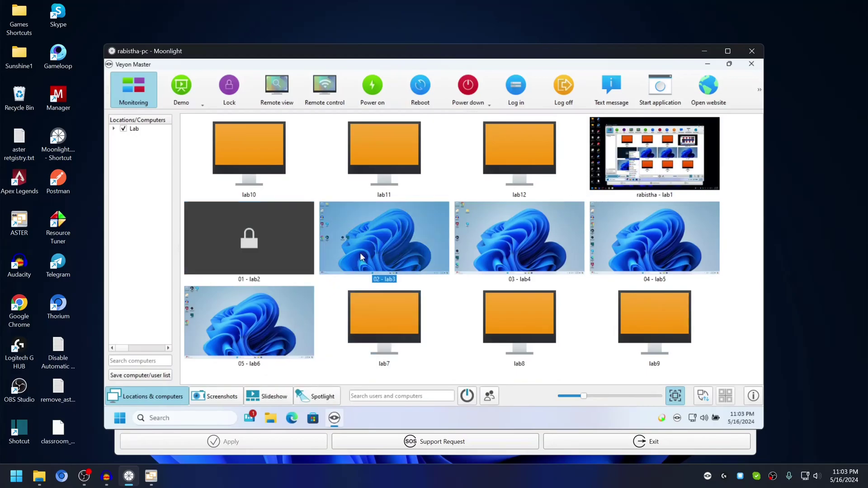
{"action": "right_click", "coordinate": [372, 232]}
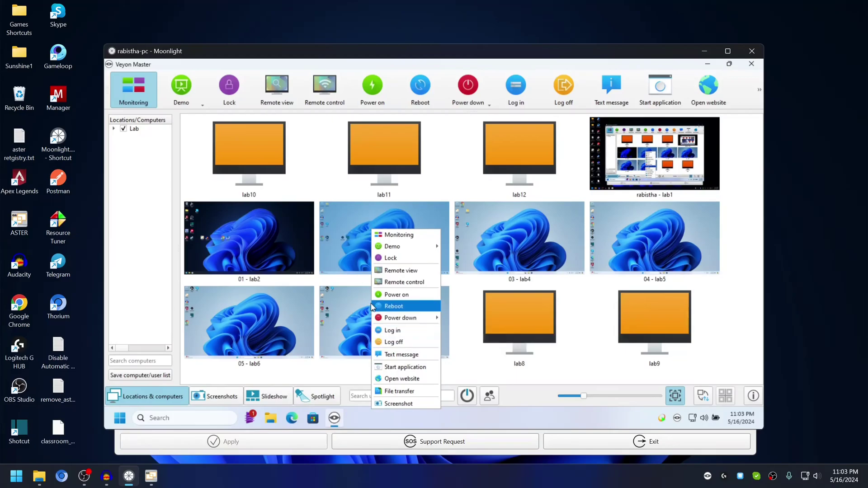
{"action": "right_click", "coordinate": [623, 139]}
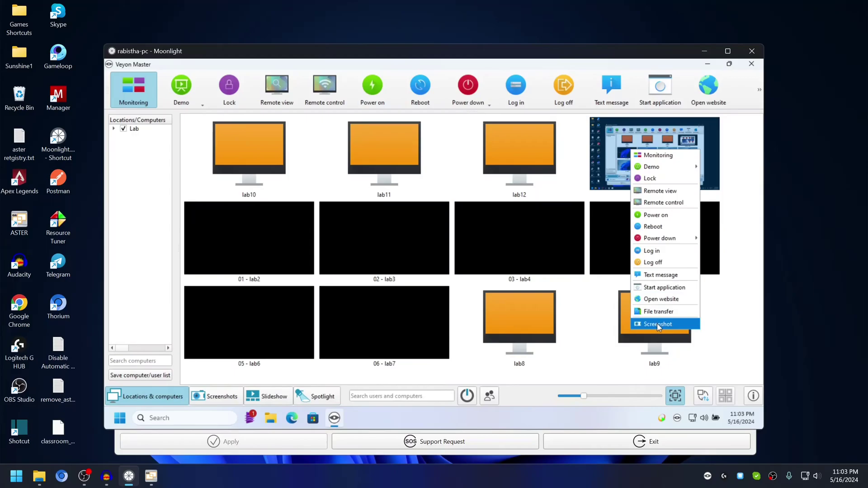
Send the text message 'Hello' to lab1 and dismiss it when it pops up
{"action": "left_click", "coordinate": [660, 275]}
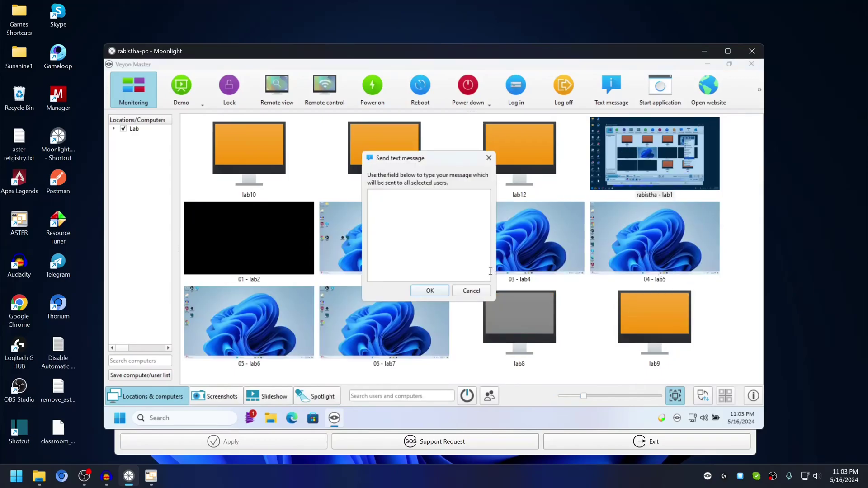
{"action": "key", "text": "Return"}
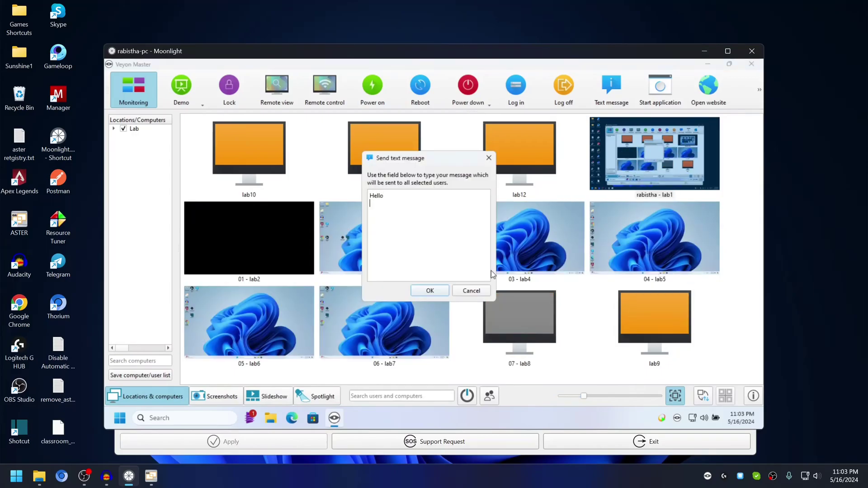
{"action": "left_click", "coordinate": [433, 294]}
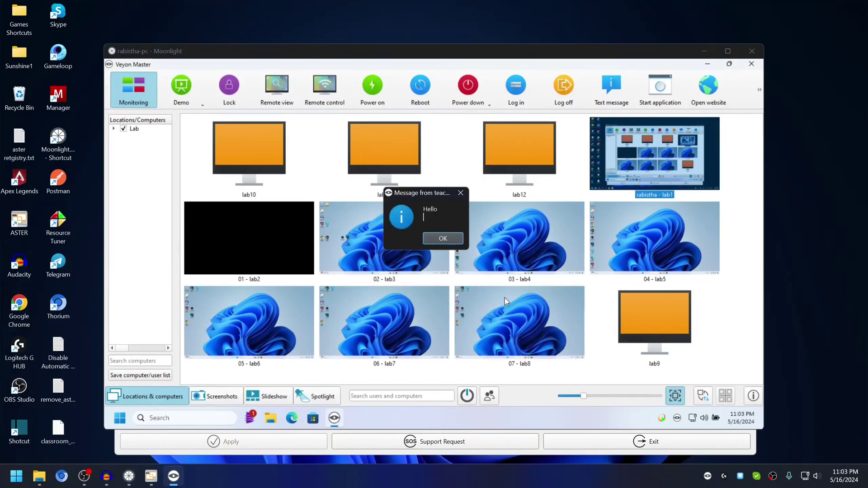
{"action": "left_click_drag", "start_coordinate": [422, 194], "coordinate": [741, 244]}
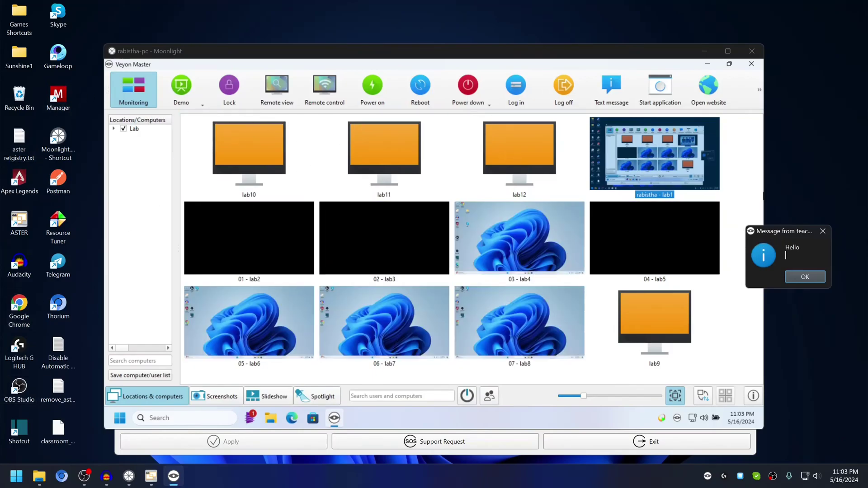
{"action": "left_click_drag", "start_coordinate": [791, 231], "coordinate": [816, 193]}
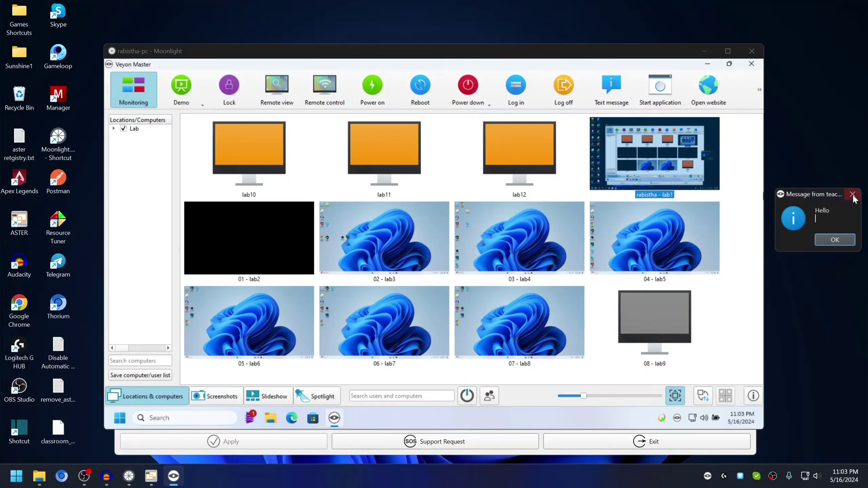
{"action": "left_click", "coordinate": [852, 195]}
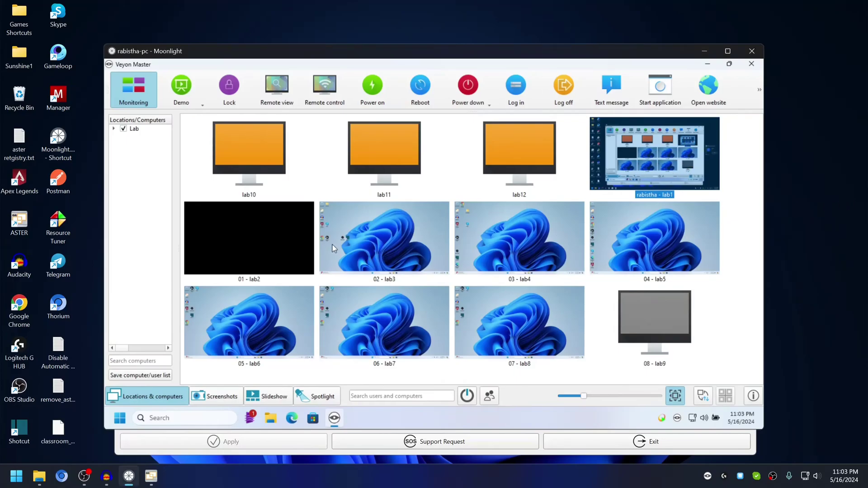
Send the text message 'Hello' to lab3
{"action": "right_click", "coordinate": [351, 231]}
{"action": "left_click", "coordinate": [381, 354]}
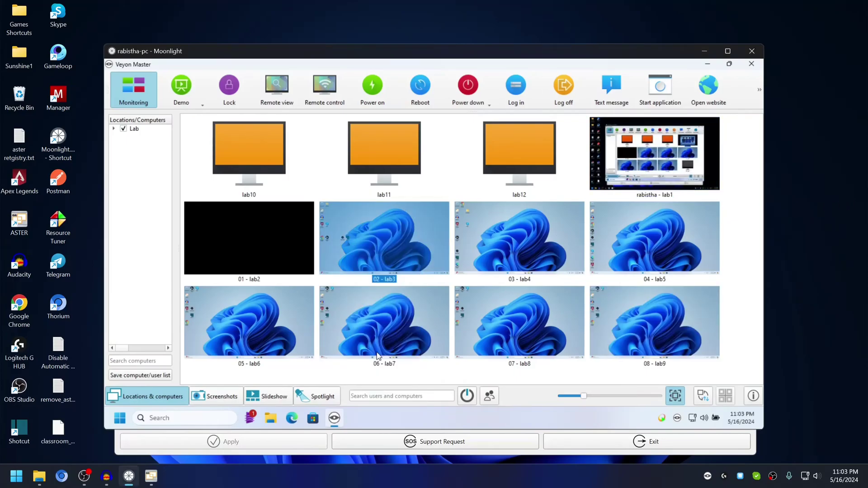
{"action": "type", "text": "lo"}
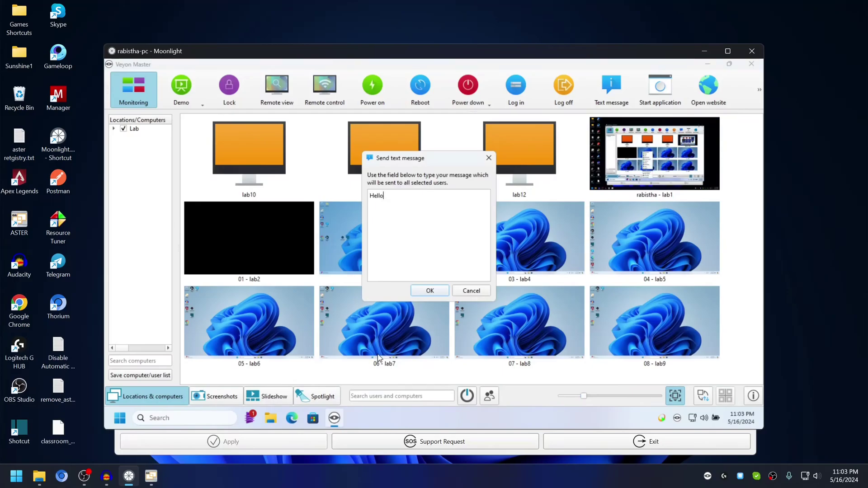
{"action": "left_click", "coordinate": [418, 286]}
{"action": "left_click", "coordinate": [371, 236]}
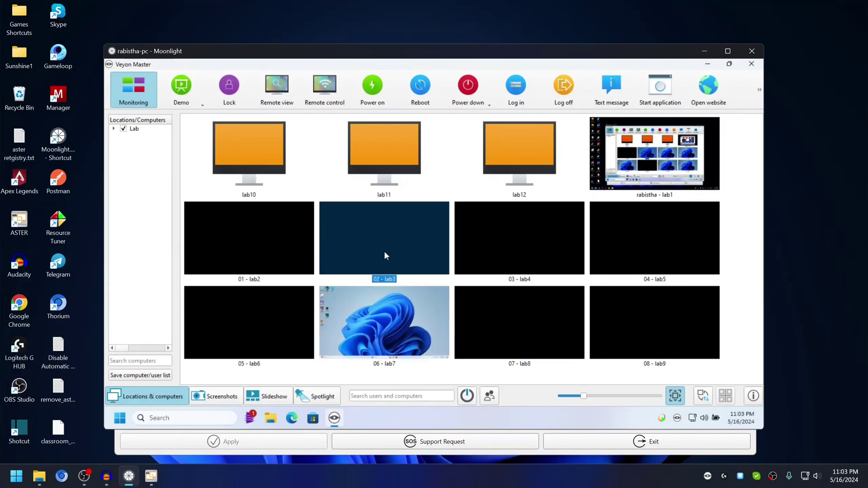
{"action": "right_click", "coordinate": [383, 236]}
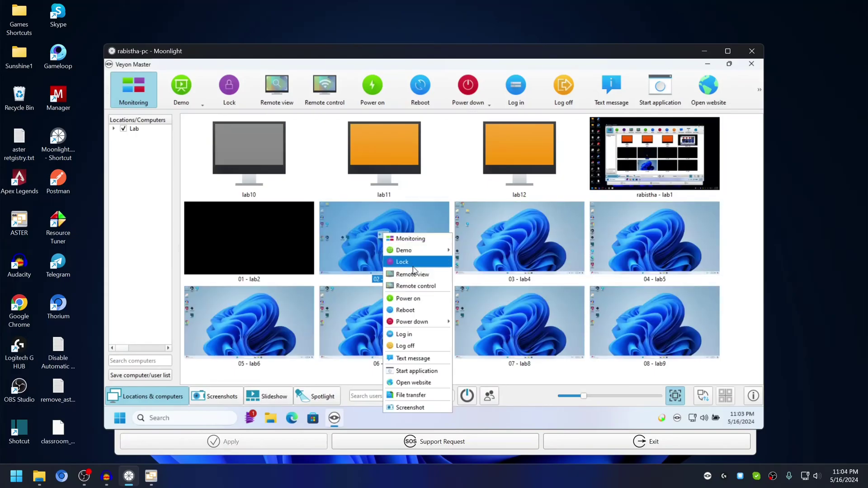
{"action": "left_click", "coordinate": [414, 273]}
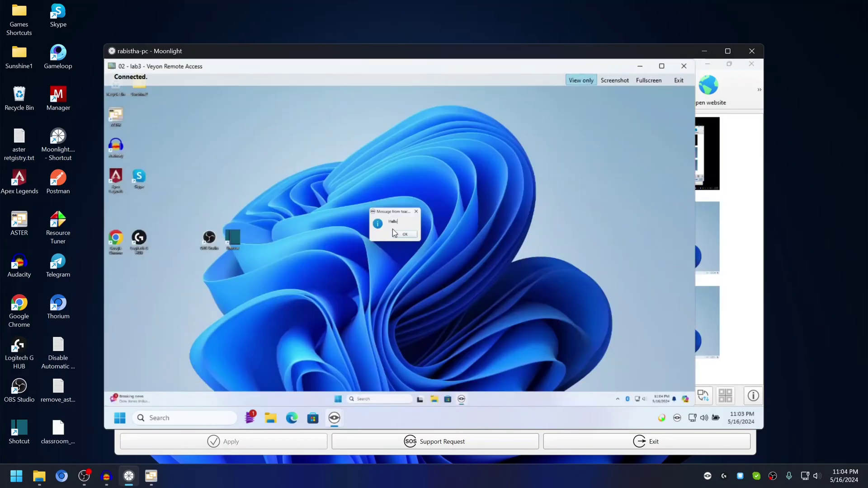
{"action": "left_click", "coordinate": [685, 67]}
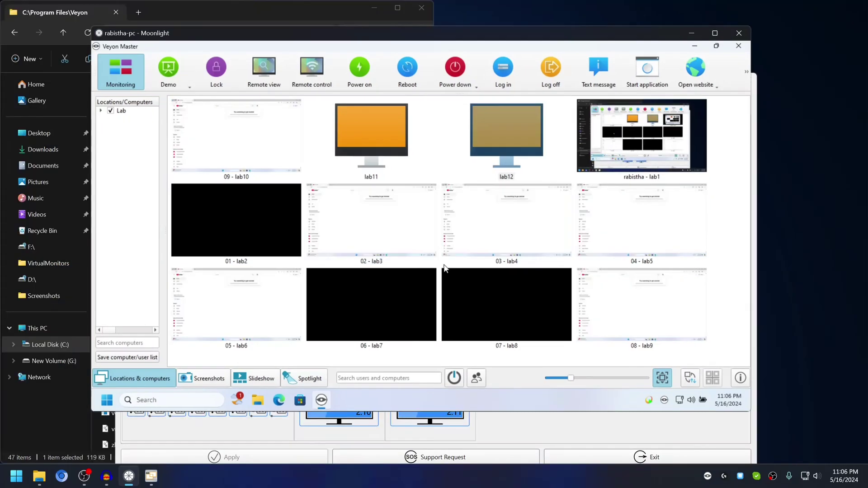
{"action": "left_click", "coordinate": [445, 267]}
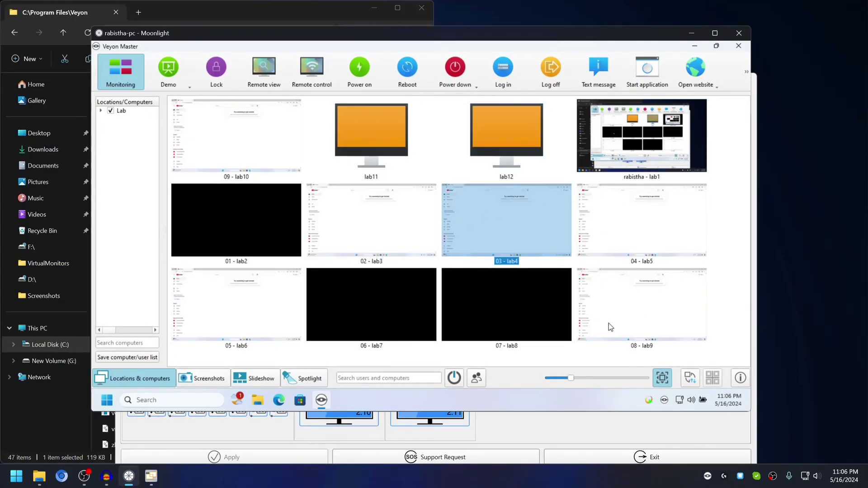
{"action": "left_click", "coordinate": [590, 361]}
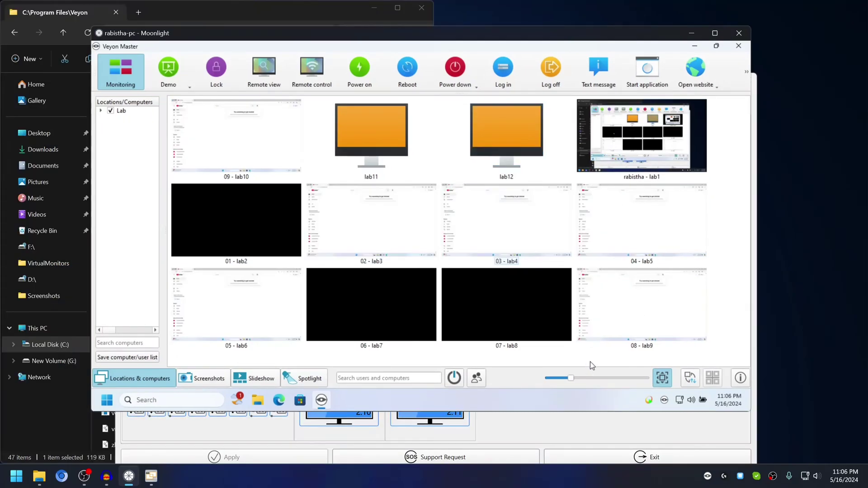